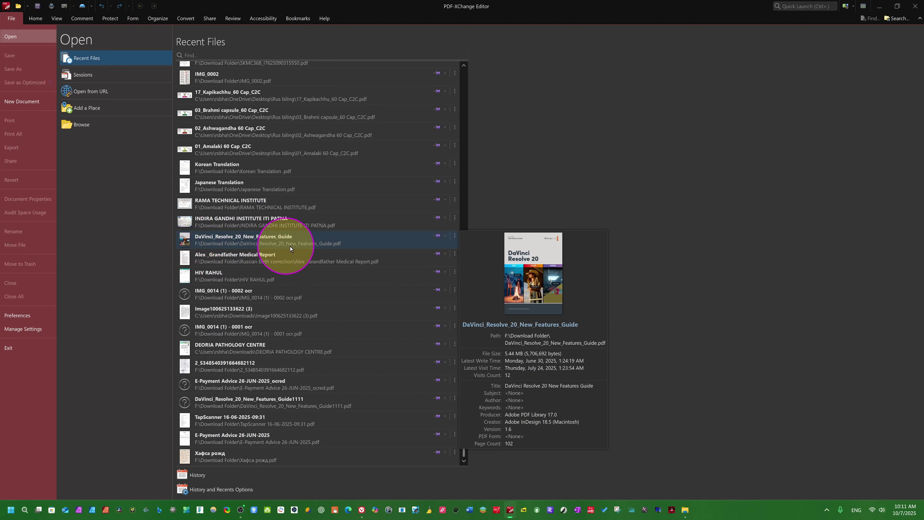
Open the recent file DaVinci_Resolve_20_New_Features_Guide and go to its table of contents on page 2
click(274, 241)
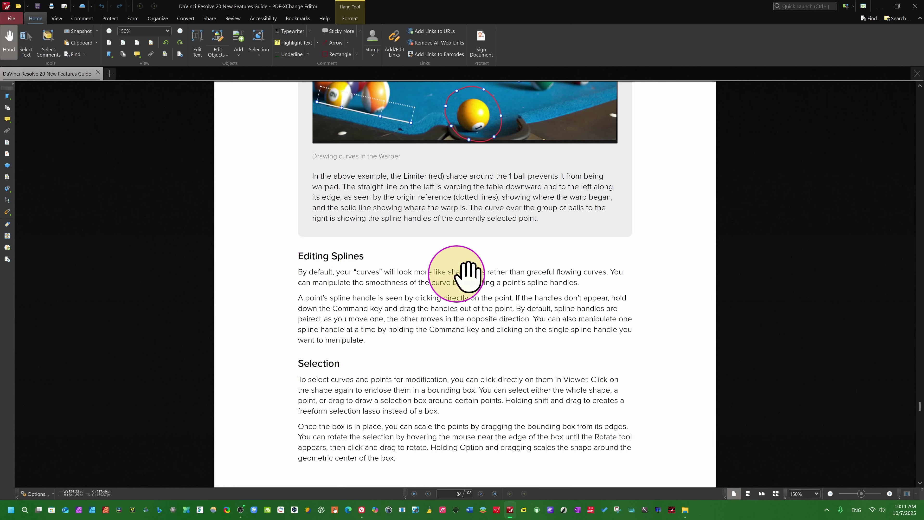
scroll(470, 275, down, 5)
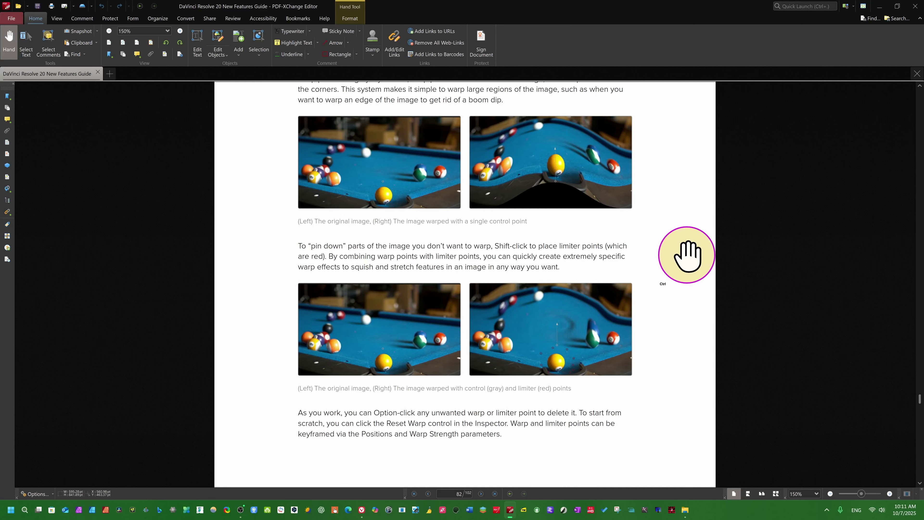
key(ctrl+Home)
scroll(472, 294, down, 8)
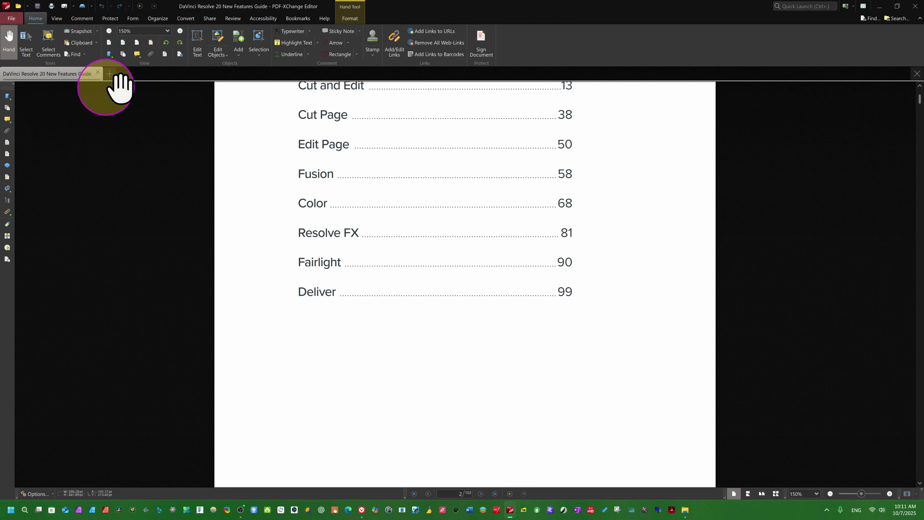
Examine the document's Save As destinations and the Snapshot Tool preferences along with the other preference categories
click(13, 19)
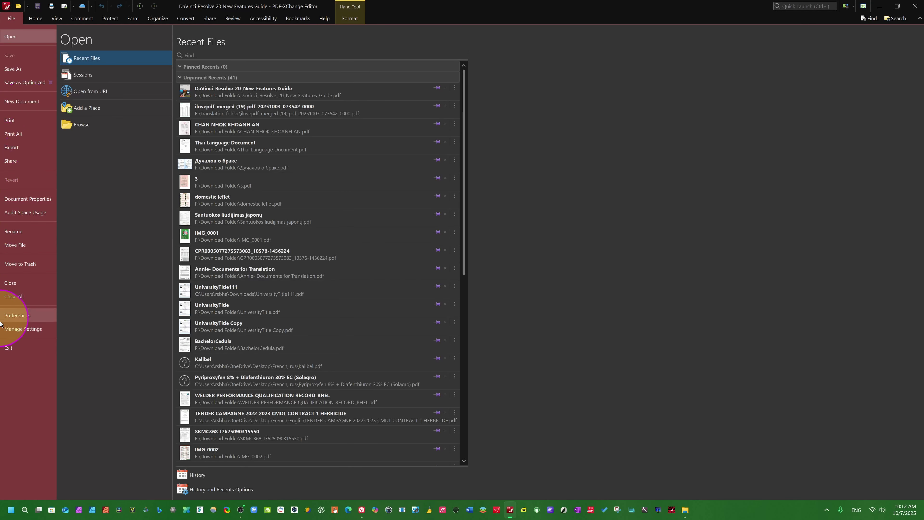
click(15, 75)
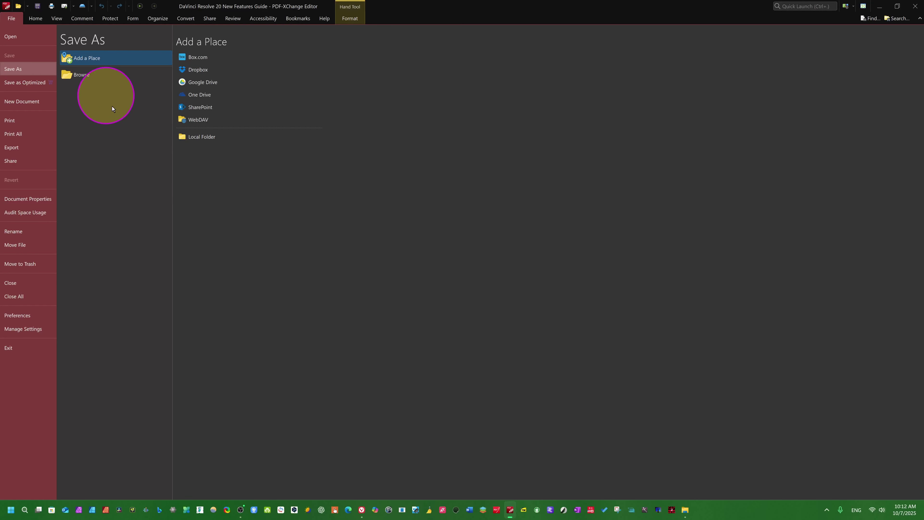
click(35, 19)
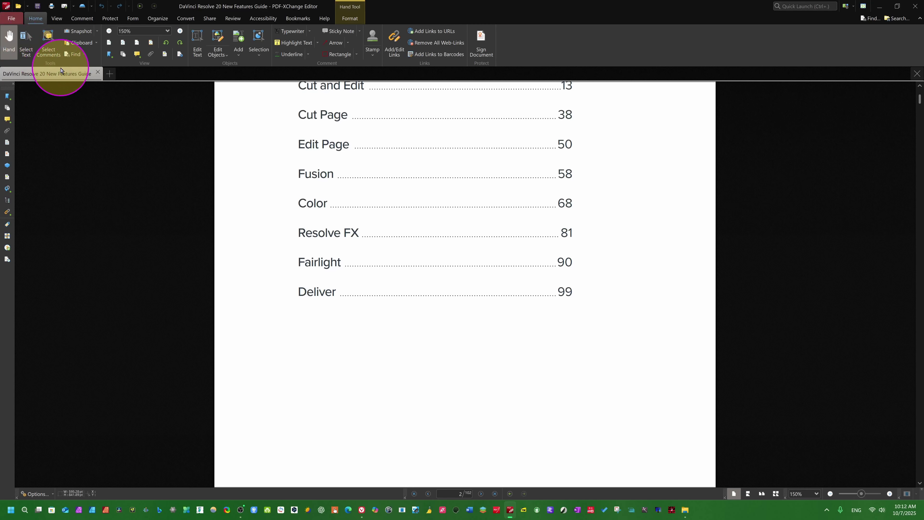
click(97, 32)
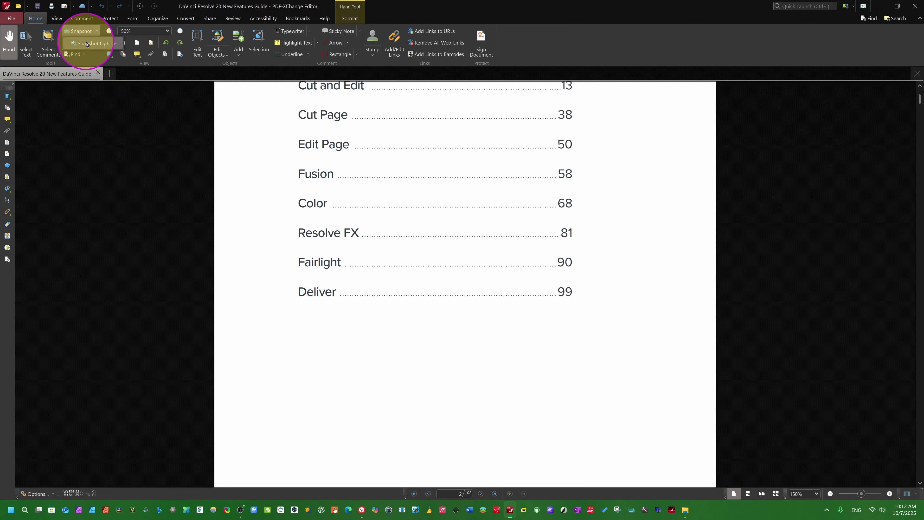
click(96, 43)
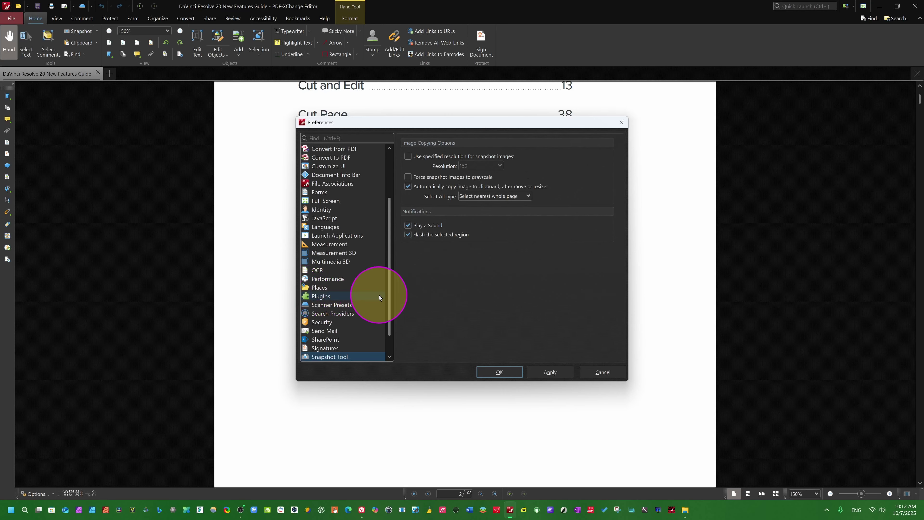
scroll(357, 261, up, 3)
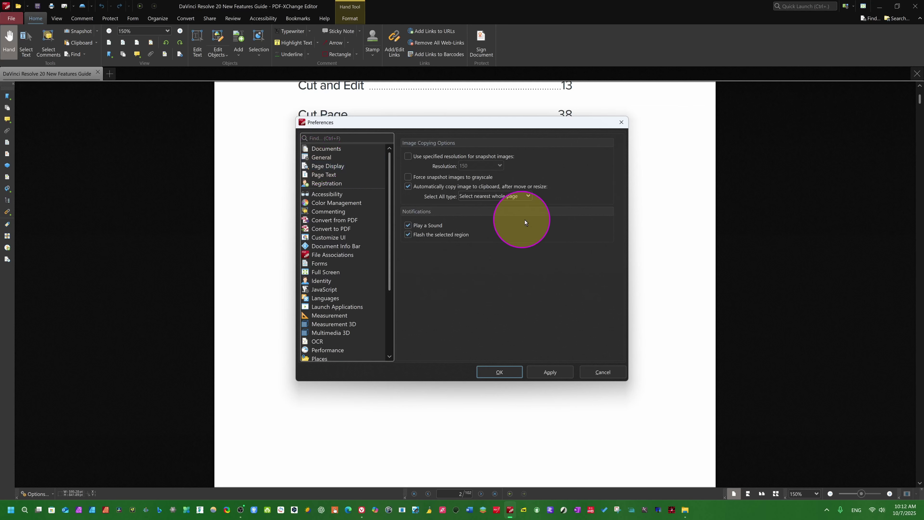
scroll(338, 250, down, 5)
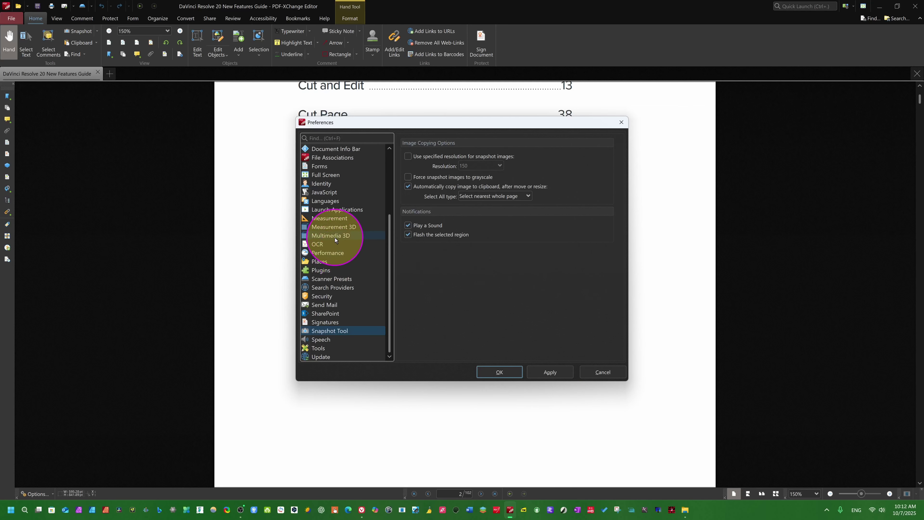
click(500, 371)
Try the White Theme for the interface and return to the Black Theme
click(82, 19)
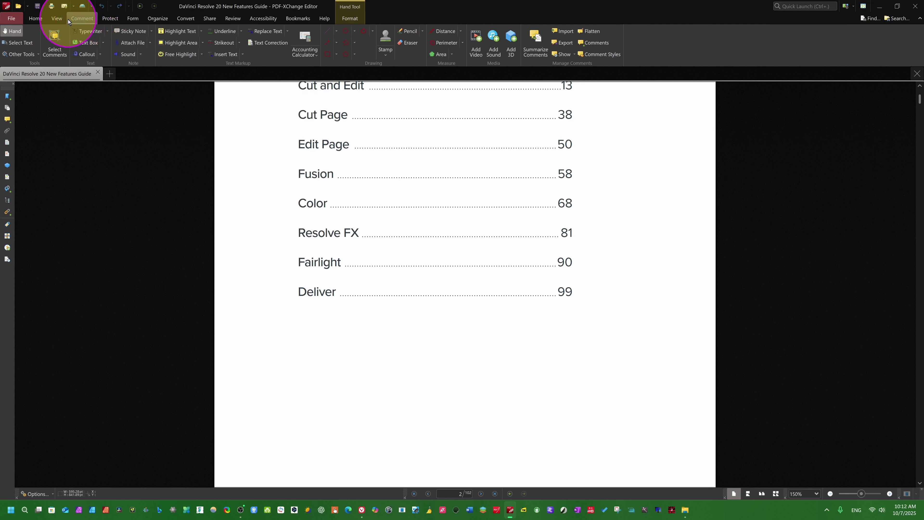
click(57, 19)
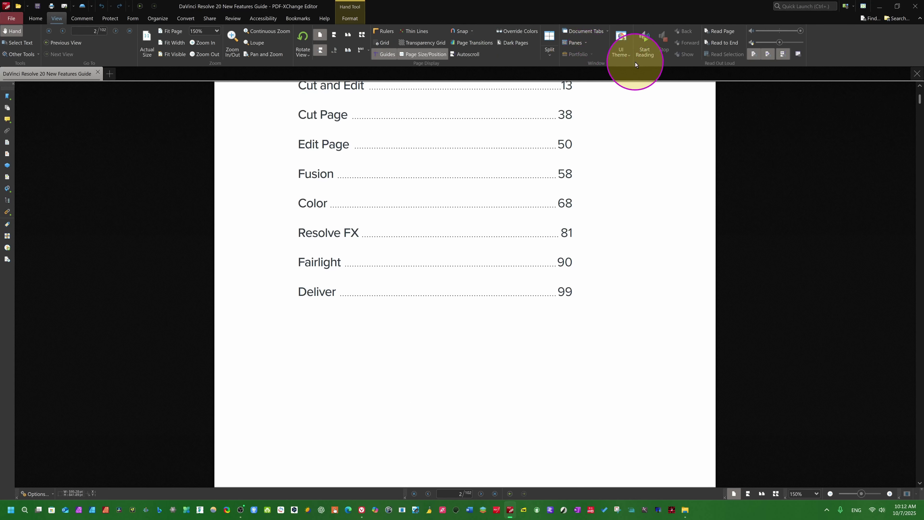
click(621, 47)
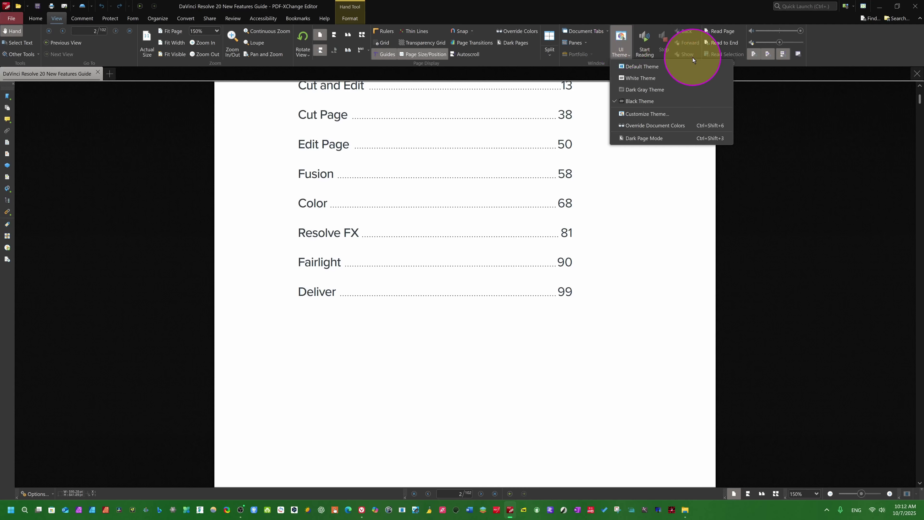
click(639, 82)
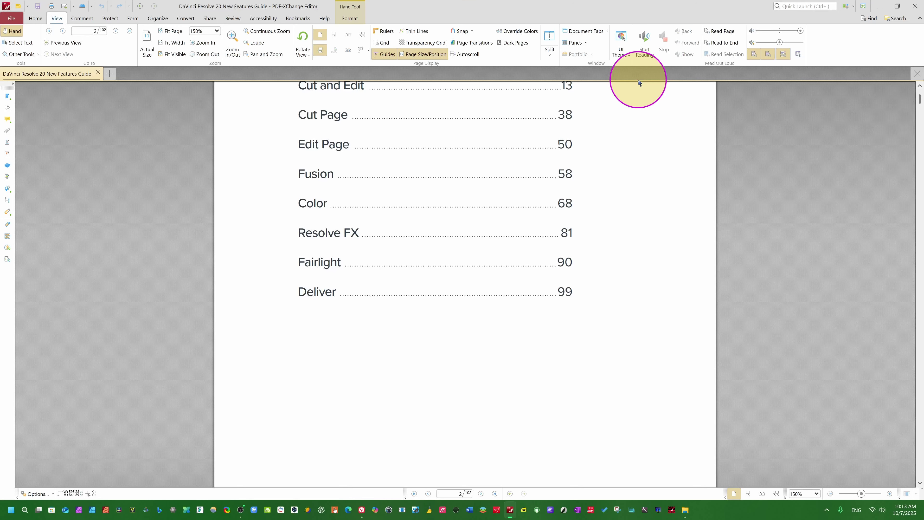
click(630, 57)
click(641, 103)
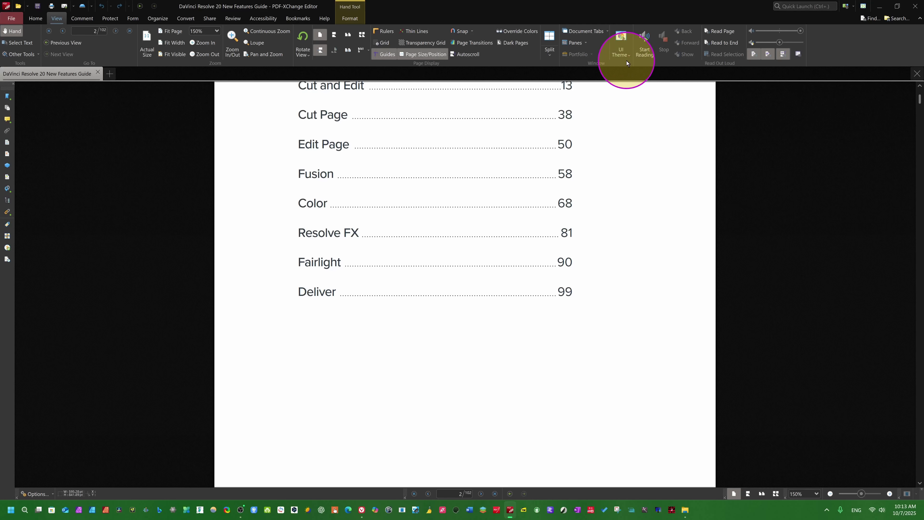
Try the Dark Gray Theme for the interface and restore the Black Theme
click(620, 48)
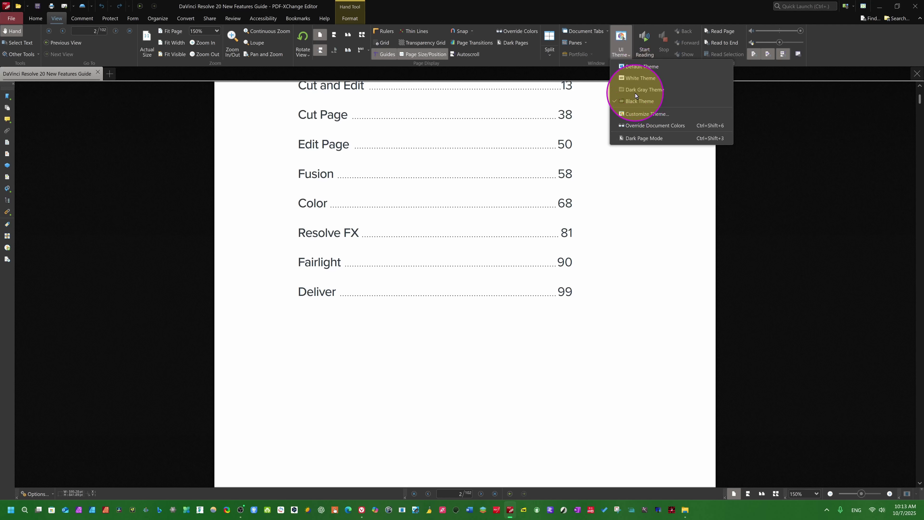
click(637, 90)
click(621, 49)
click(641, 102)
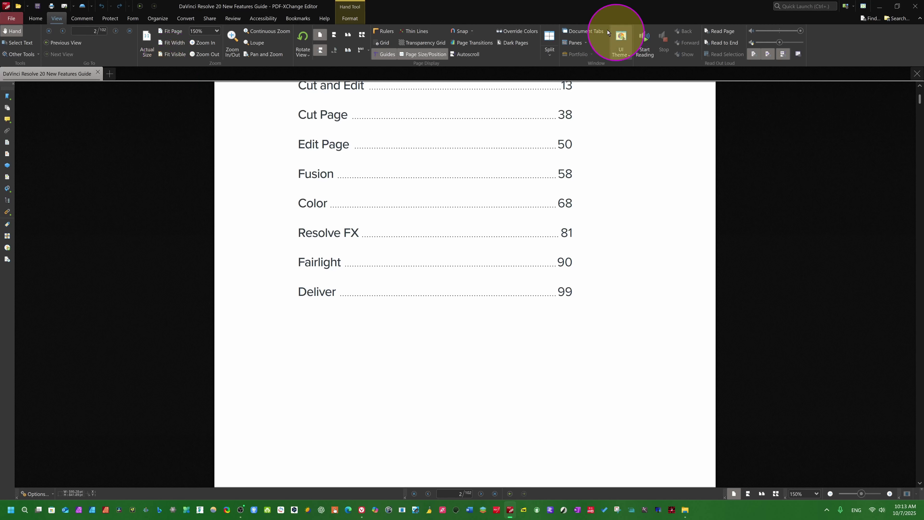
Add a Purple Cloudy text box reading "text" and "Davinci" over the General Improvements intro on page 4
click(82, 18)
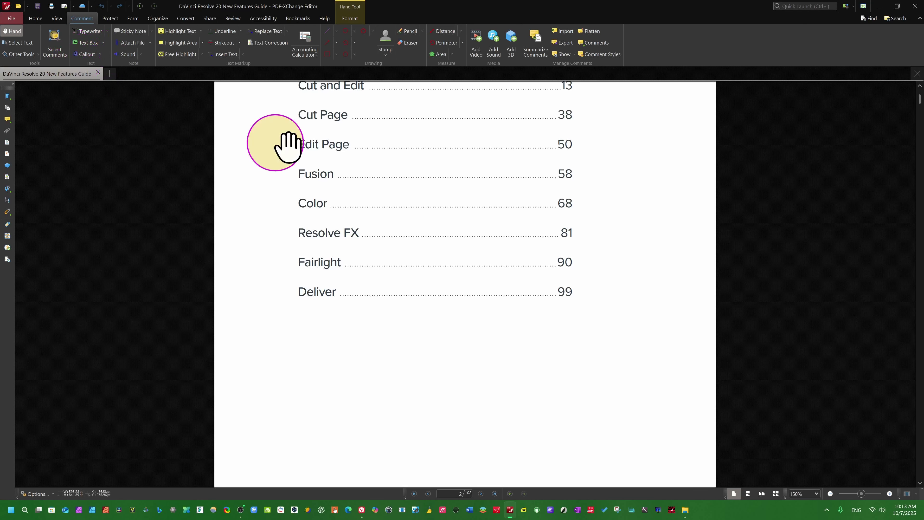
scroll(413, 217, up, 5)
scroll(412, 216, down, 20)
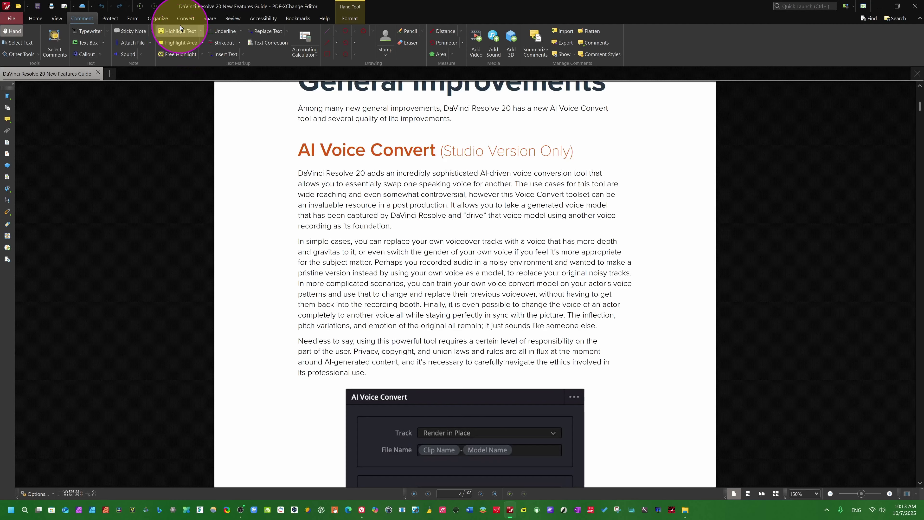
click(103, 42)
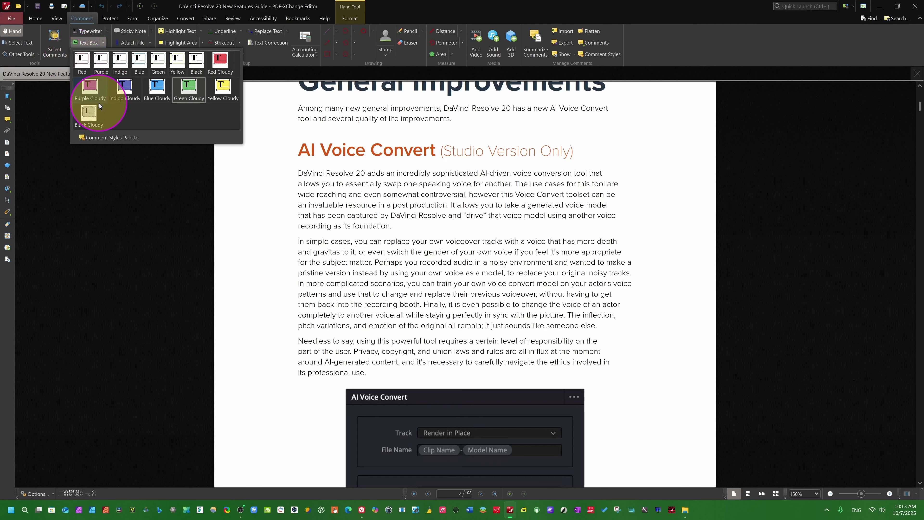
click(91, 87)
drag(445, 102, 516, 144)
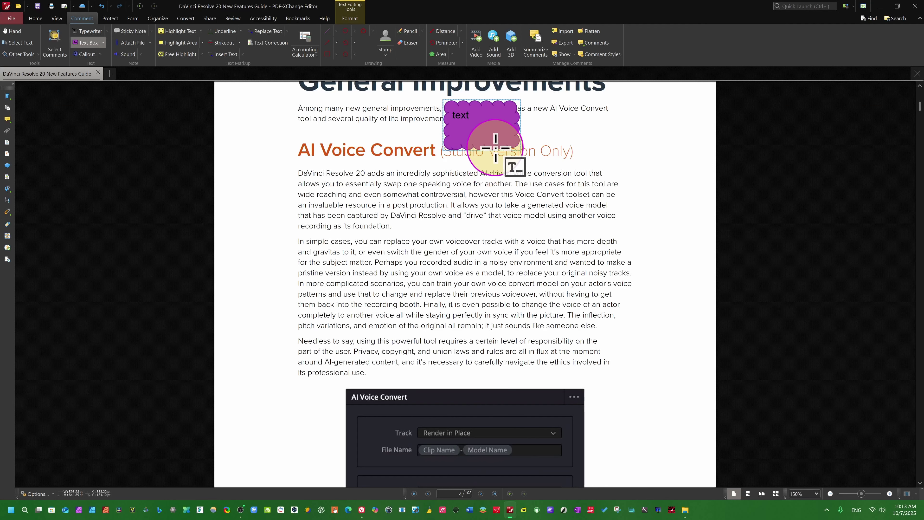
text(vinci)
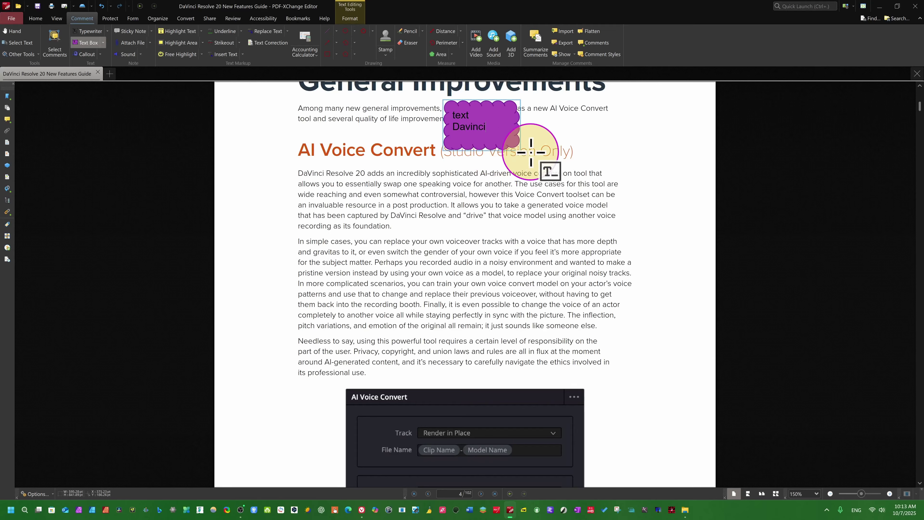
Move the purple cloudy text box into the blank margin beside the General Improvements intro, using the Select Text tool
drag(468, 115, 510, 133)
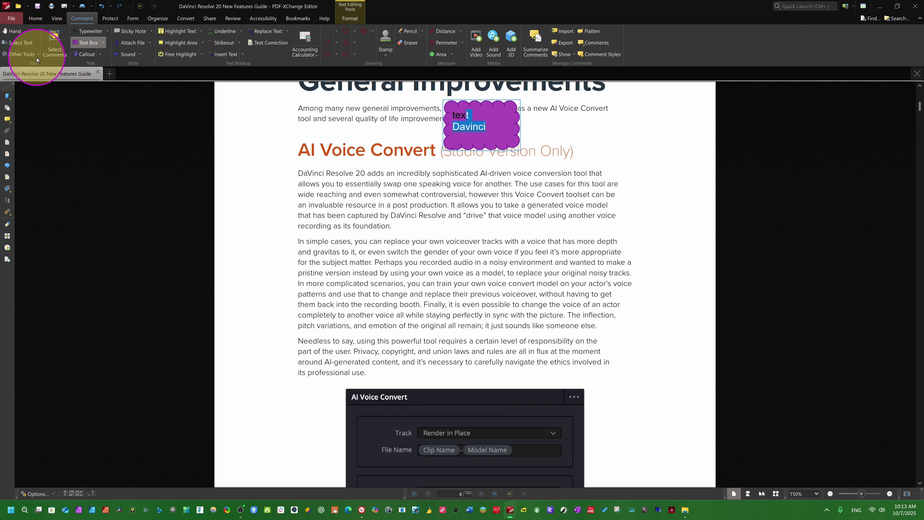
click(488, 135)
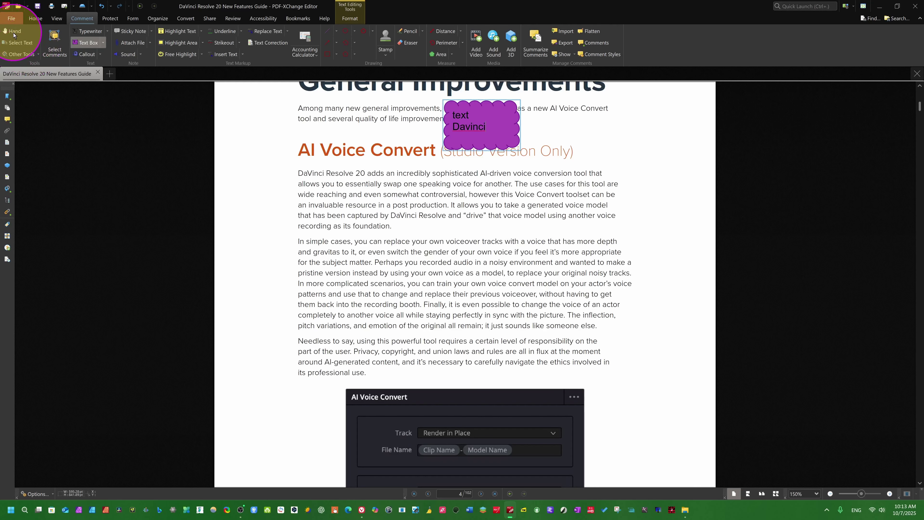
click(19, 42)
drag(489, 145, 621, 186)
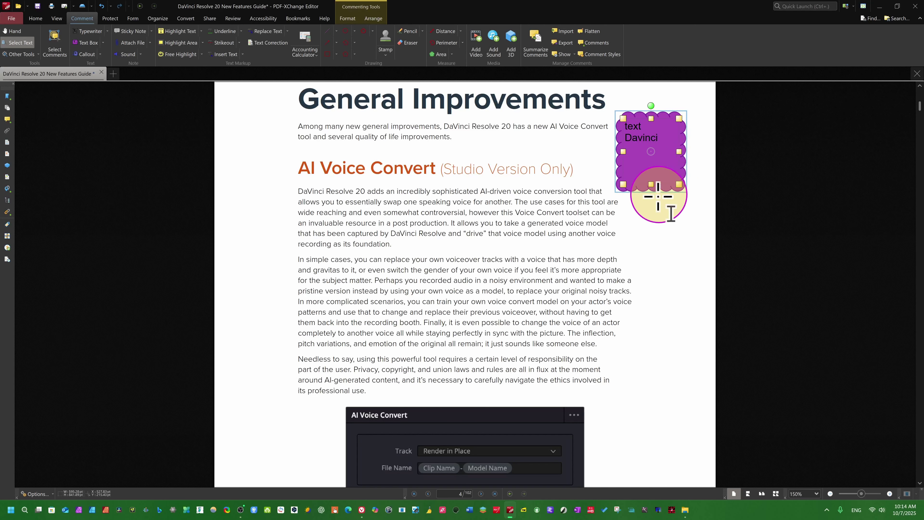
Undo the move and the creation of the purple cloudy text box
key(ctrl+z)
key(ctrl+z)
key(ctrl+z)
key(ctrl+z)
key(ctrl+z)
key(ctrl+z)
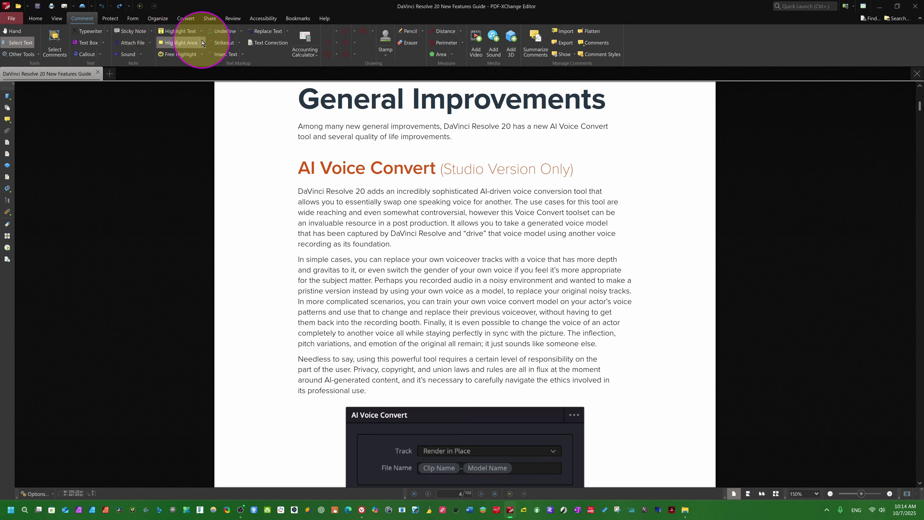
Place a blue sticky note at the end of the General Improvements intro's first line with the text "Correct"
click(150, 31)
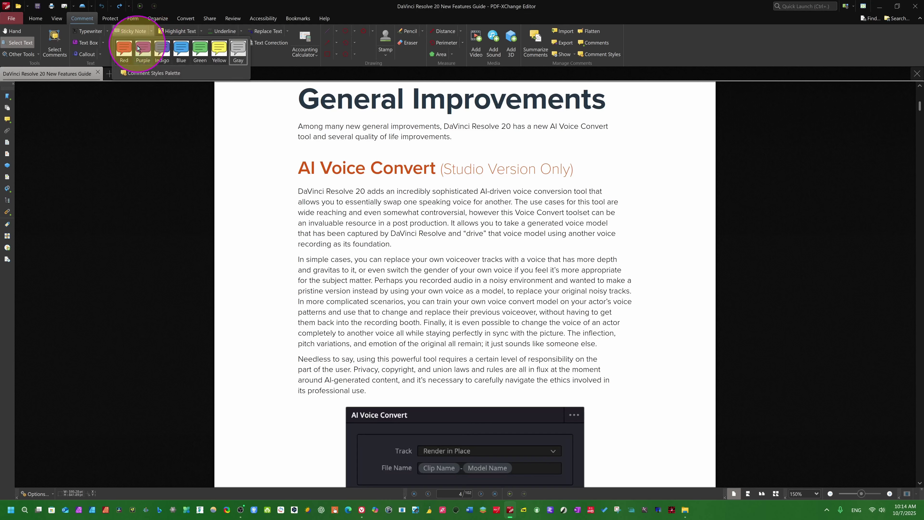
click(181, 55)
click(619, 121)
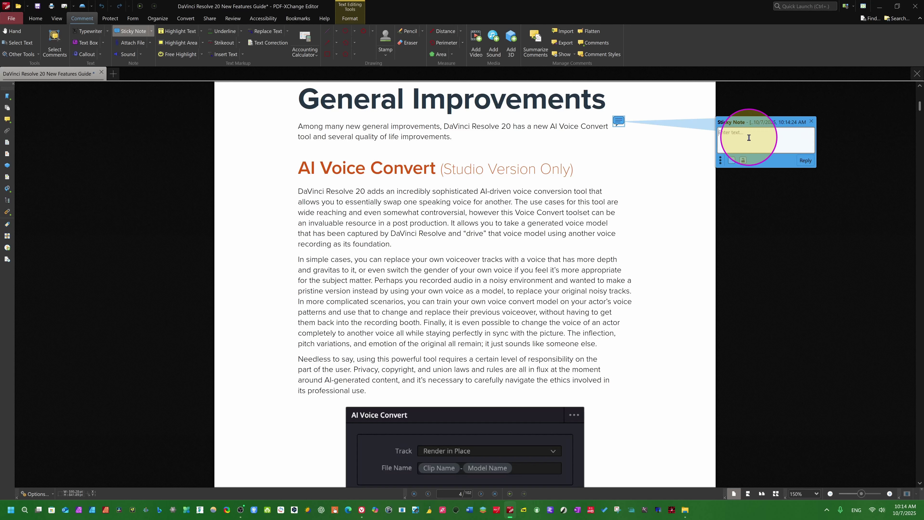
text(Correct)
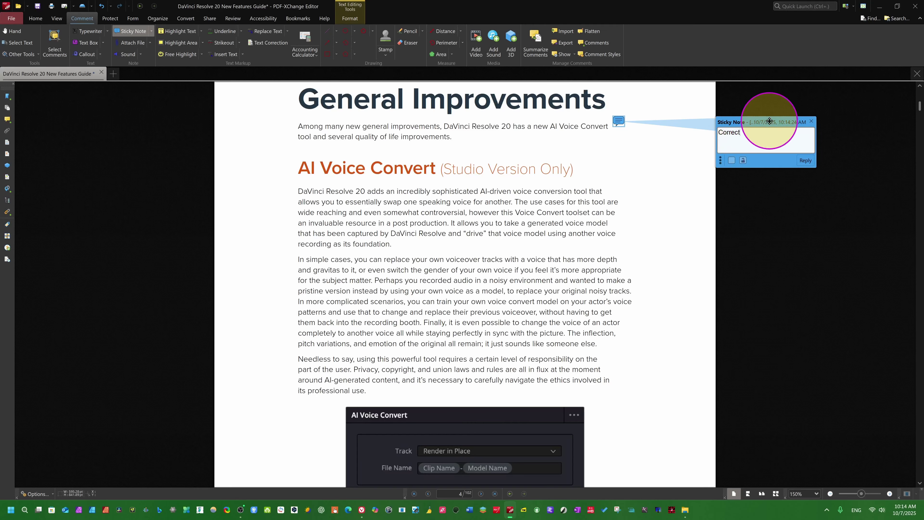
Delete the blue sticky note beside the General Improvements intro
key(ctrl+z)
text(z)
click(721, 160)
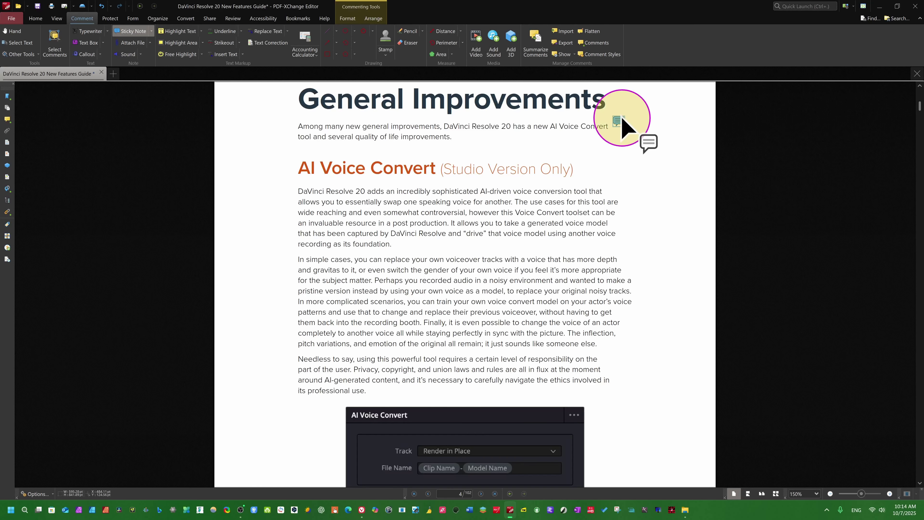
key(Delete)
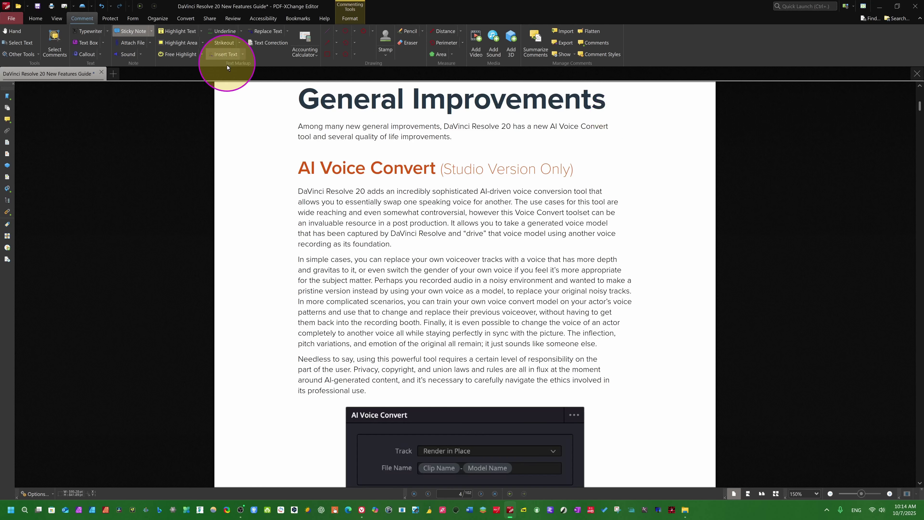
Highlight the first AI Voice Convert paragraph in yellow and strike out the second and third lines of the following paragraph
click(175, 32)
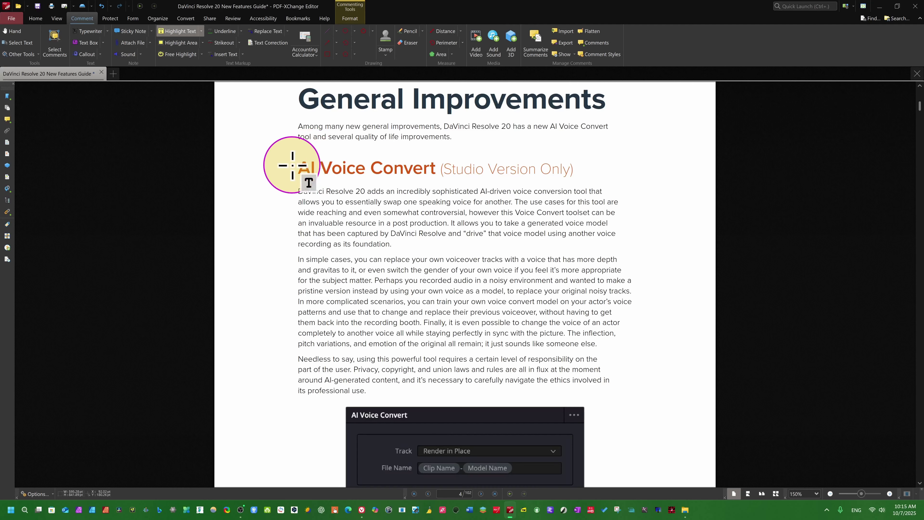
mouse_move(290, 187)
mouse_down()
mouse_move(330, 207)
mouse_move(470, 200)
mouse_move(586, 217)
mouse_move(596, 242)
mouse_up()
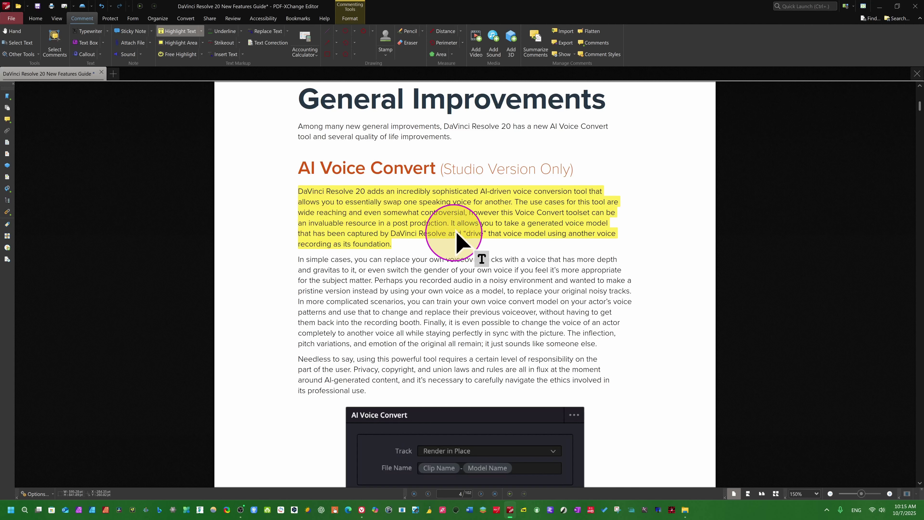
click(218, 44)
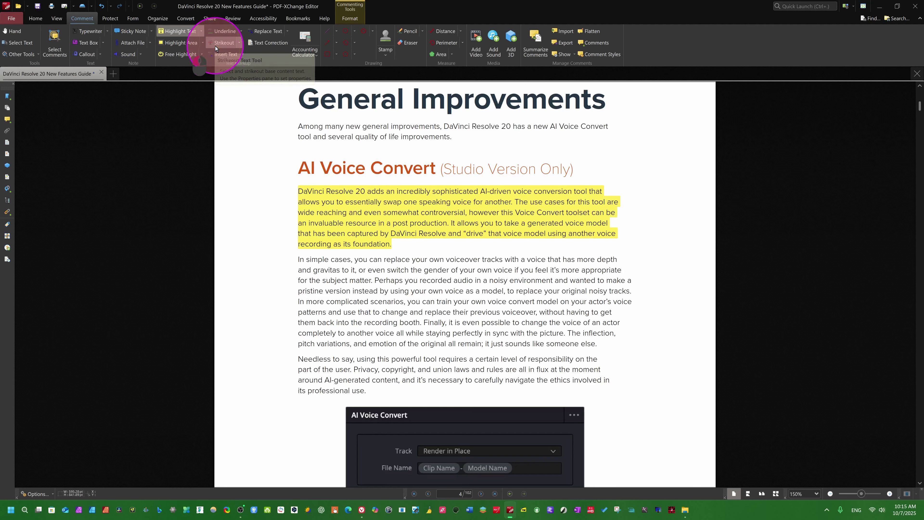
drag(295, 255, 630, 278)
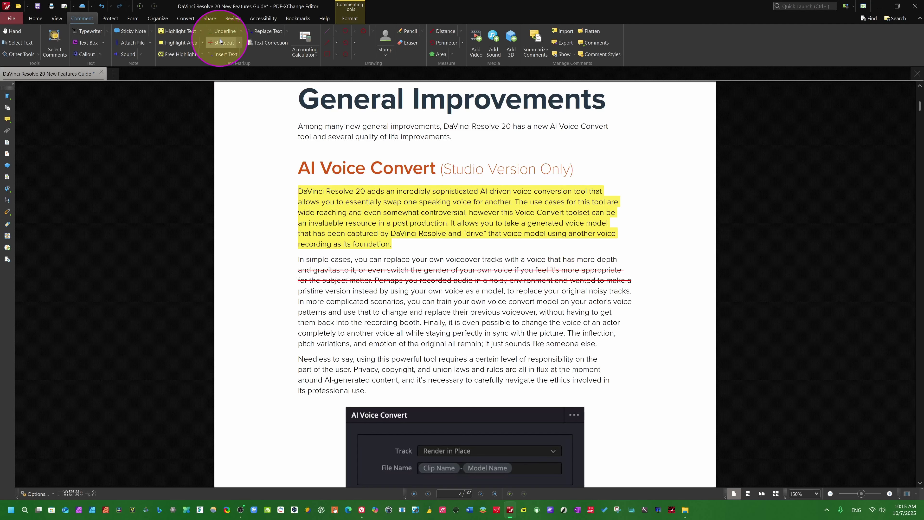
Try to insert a purple Insert Text mark after the second AI Voice Convert paragraph's fourth line, and switch the mark style to black
click(243, 55)
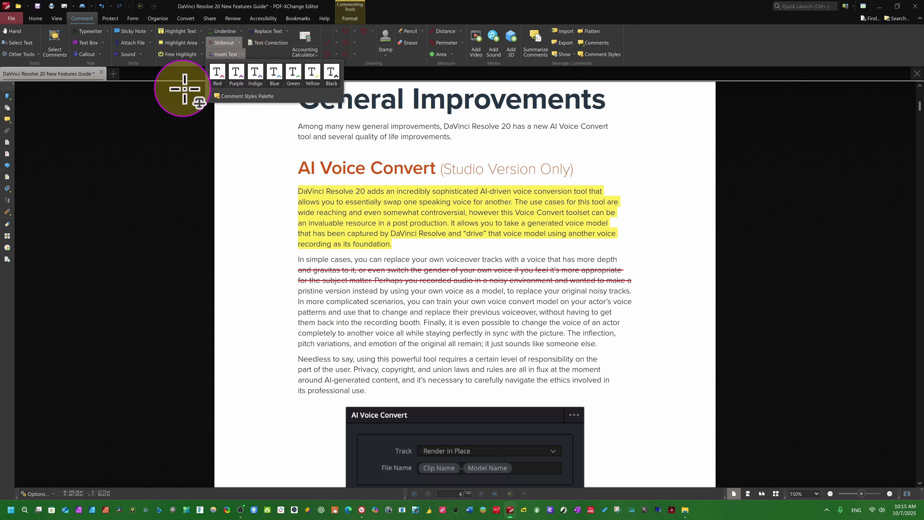
click(237, 78)
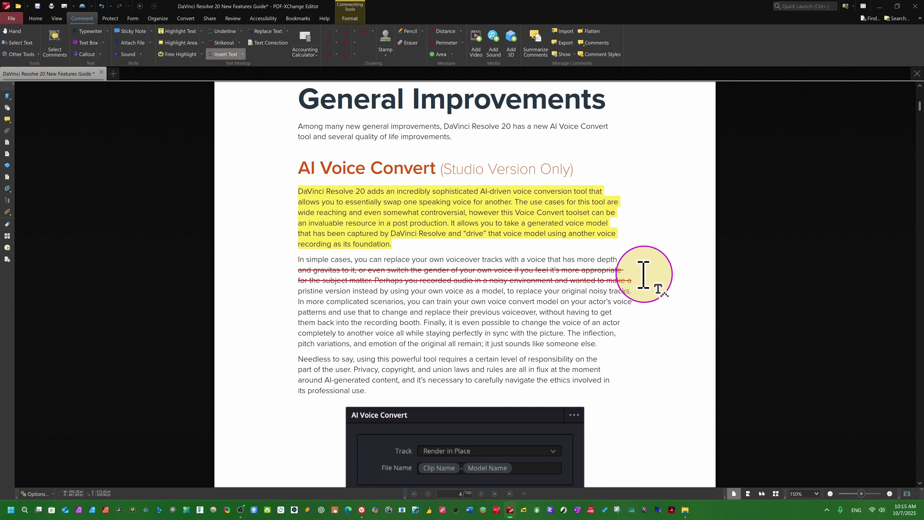
click(634, 304)
click(243, 54)
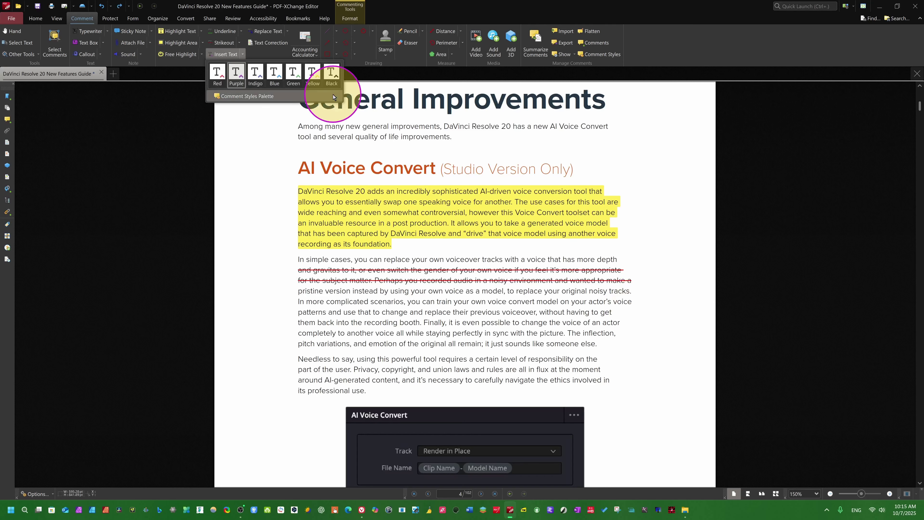
click(330, 75)
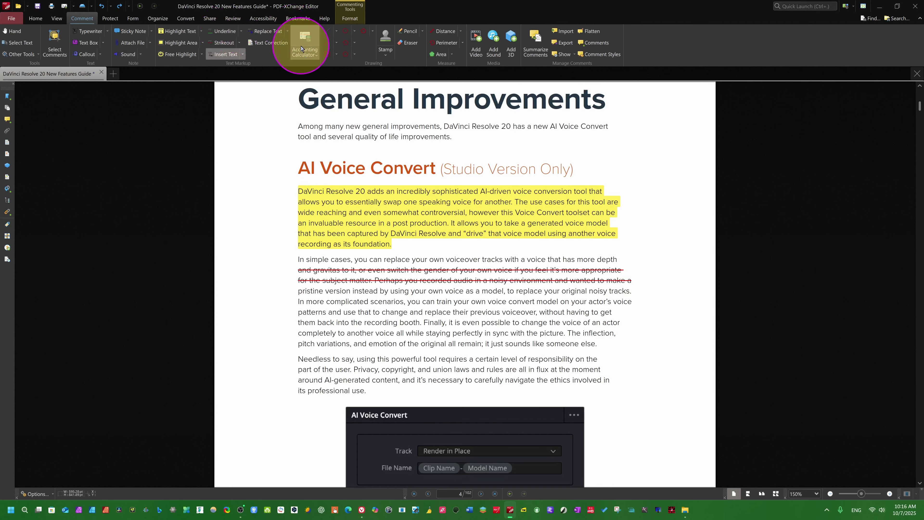
Mark the fourth to sixth lines of the second AI Voice Convert paragraph with Replace Text
click(287, 32)
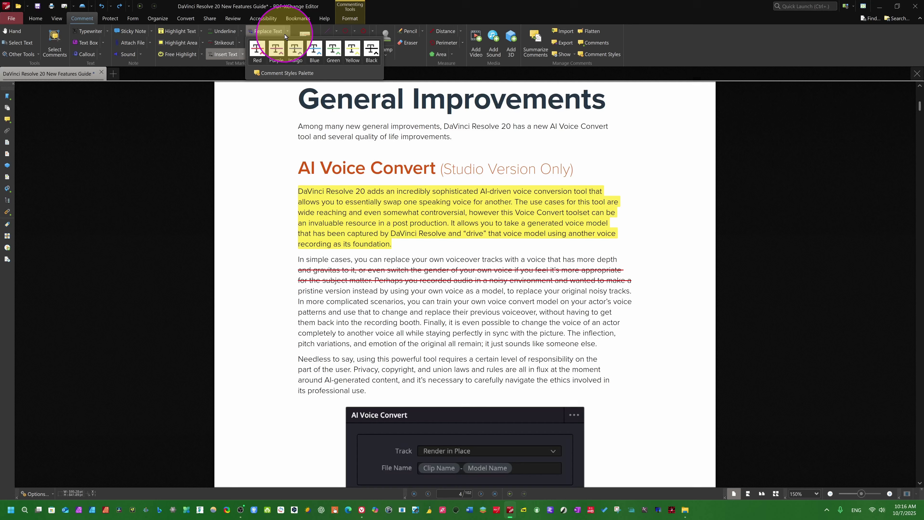
click(299, 78)
drag(300, 290, 638, 316)
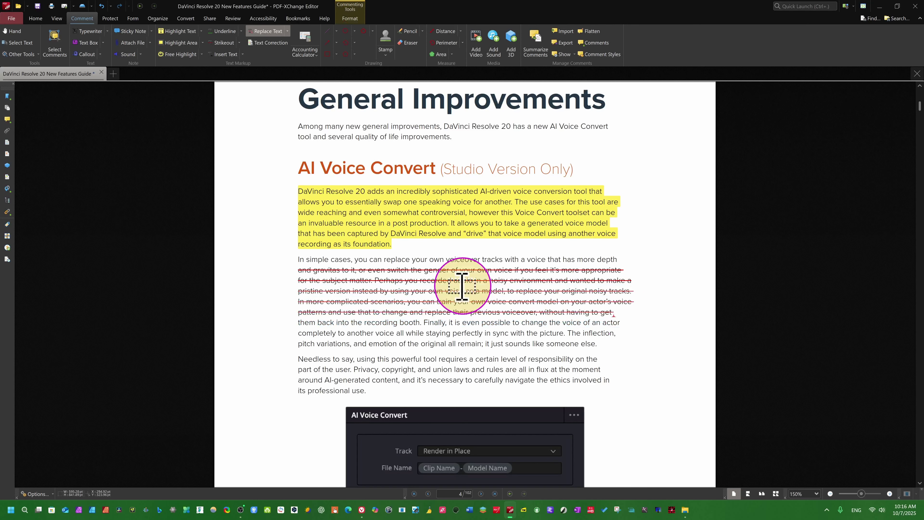
Undo the Replace Text markup and the strikeouts in the second AI Voice Convert paragraph
click(495, 309)
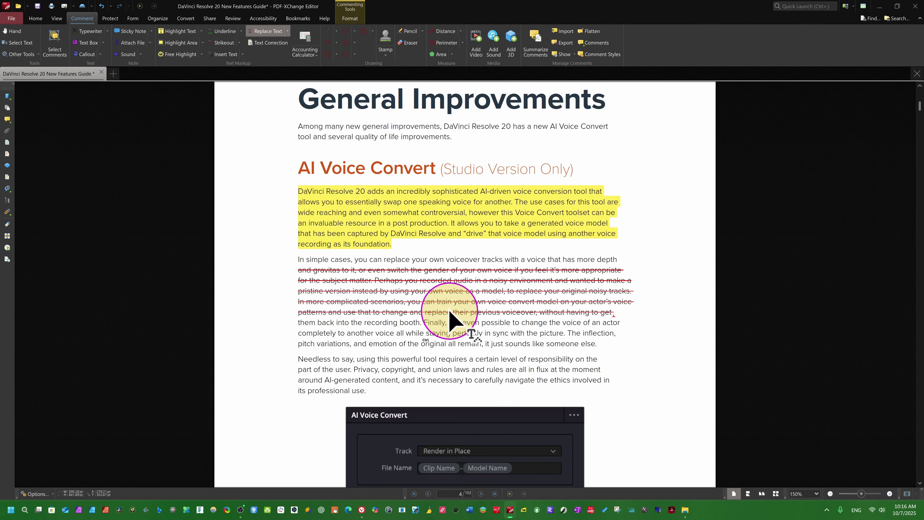
key(ctrl+z)
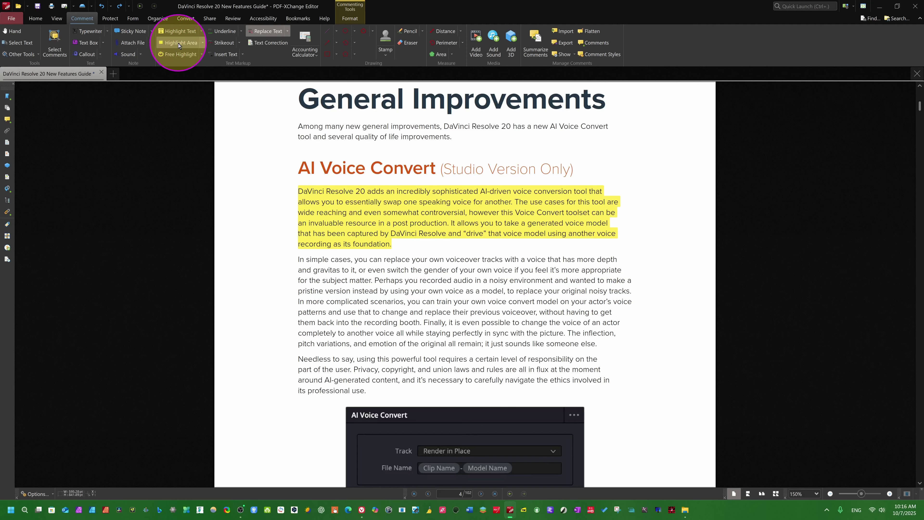
Draw a blue area highlight over the ends of the first two lines of the second AI Voice Convert paragraph
click(202, 43)
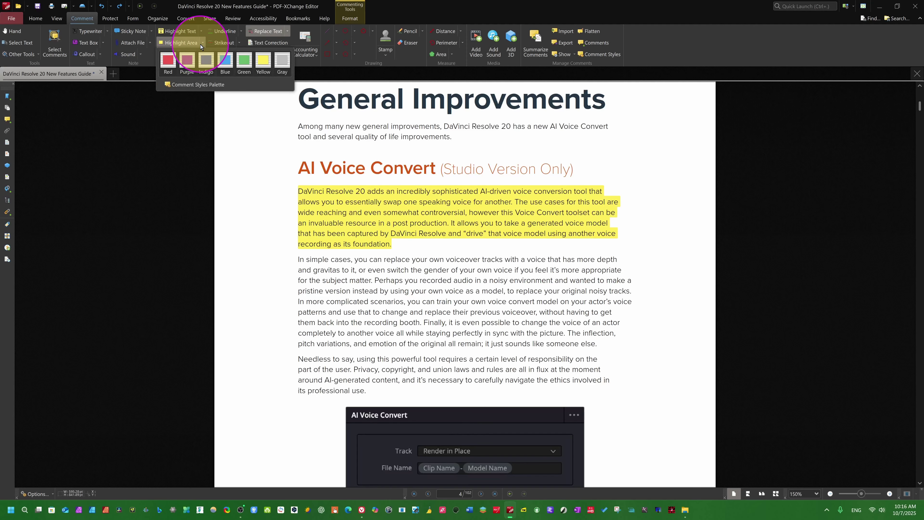
click(225, 63)
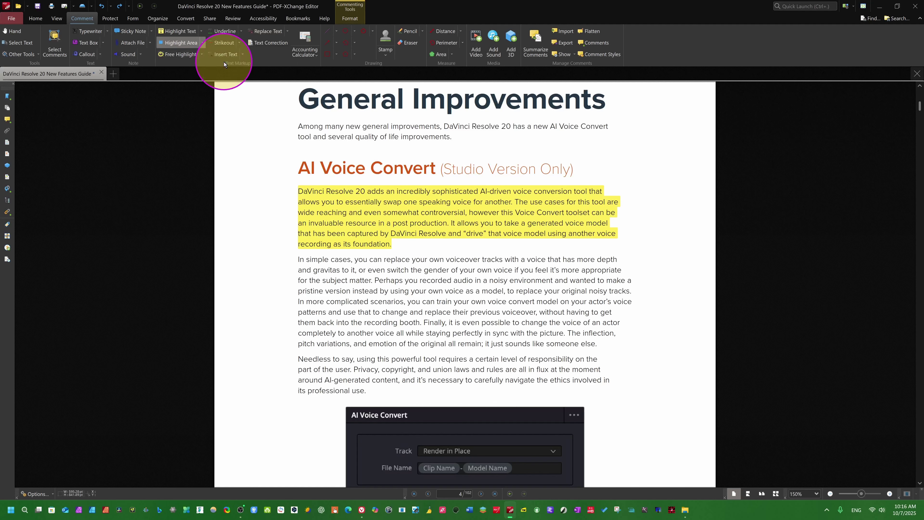
drag(488, 256, 628, 285)
drag(490, 287, 577, 280)
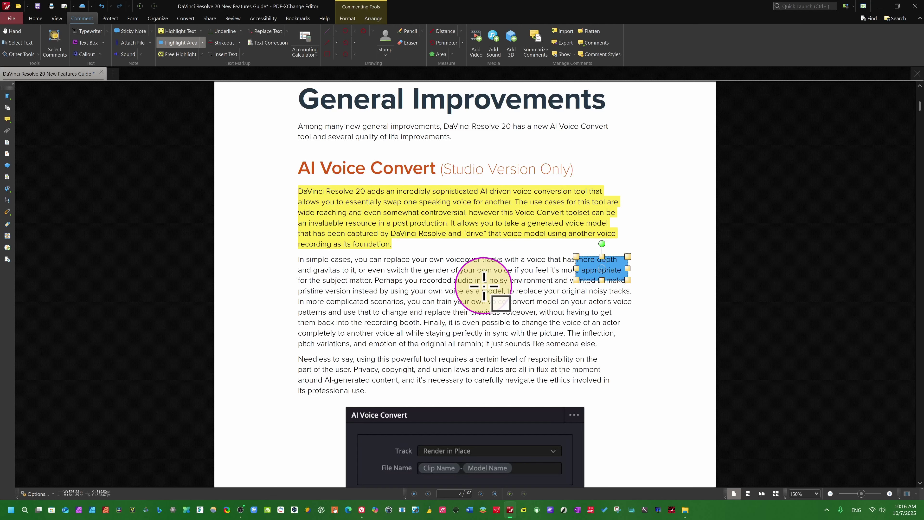
Move the blue area highlight onto the General Improvements heading and resize it to fit around the title
click(12, 44)
click(588, 275)
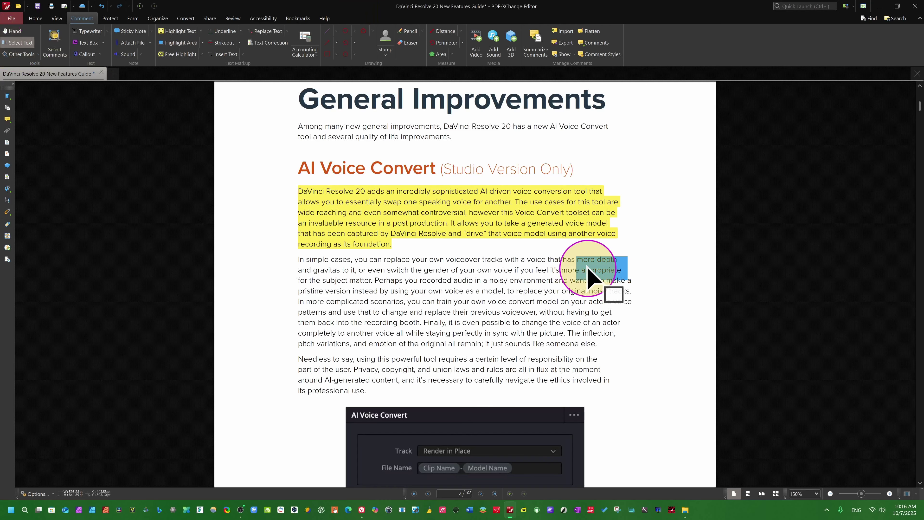
click(325, 285)
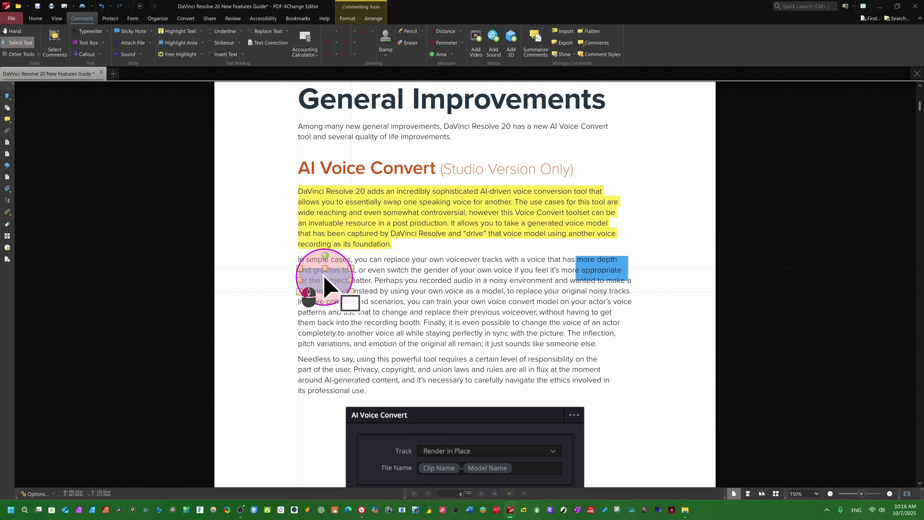
mouse_move(324, 277)
mouse_down()
mouse_move(324, 96)
mouse_move(641, 127)
mouse_up()
drag(470, 111, 470, 115)
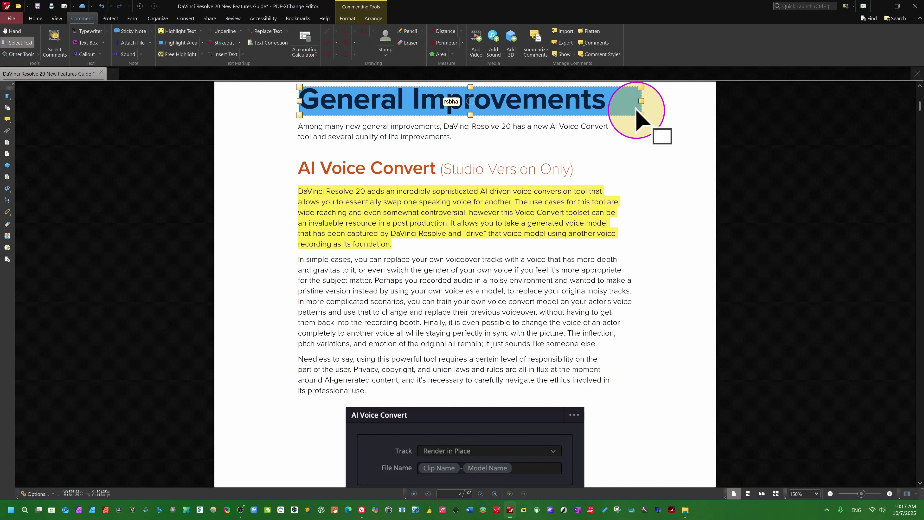
mouse_move(640, 103)
mouse_down()
mouse_move(606, 106)
mouse_move(615, 106)
mouse_up()
click(447, 98)
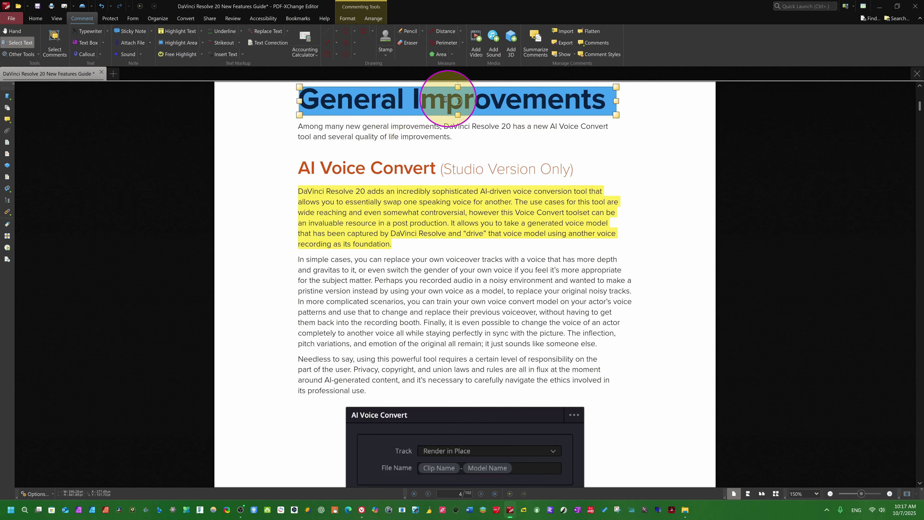
Write the letters RA freehand beside the AI Voice Convert heading with the purple Free Highlight
click(201, 54)
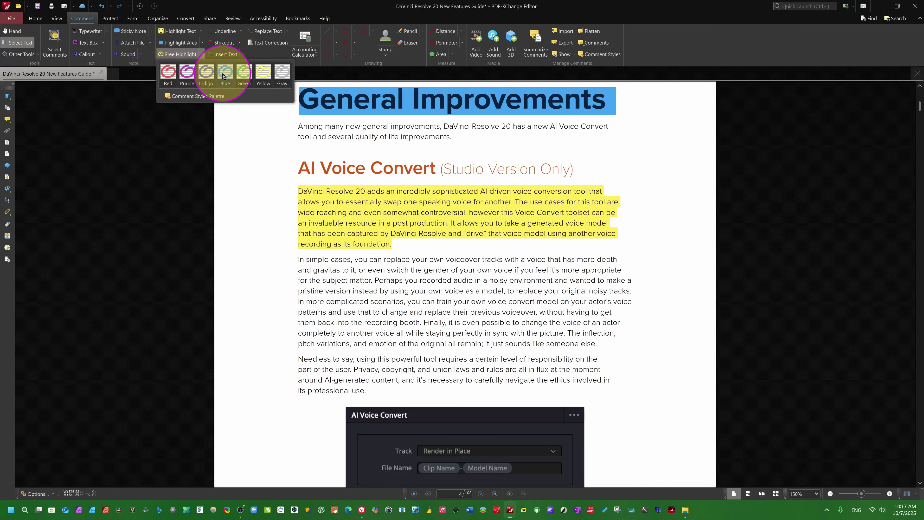
click(187, 72)
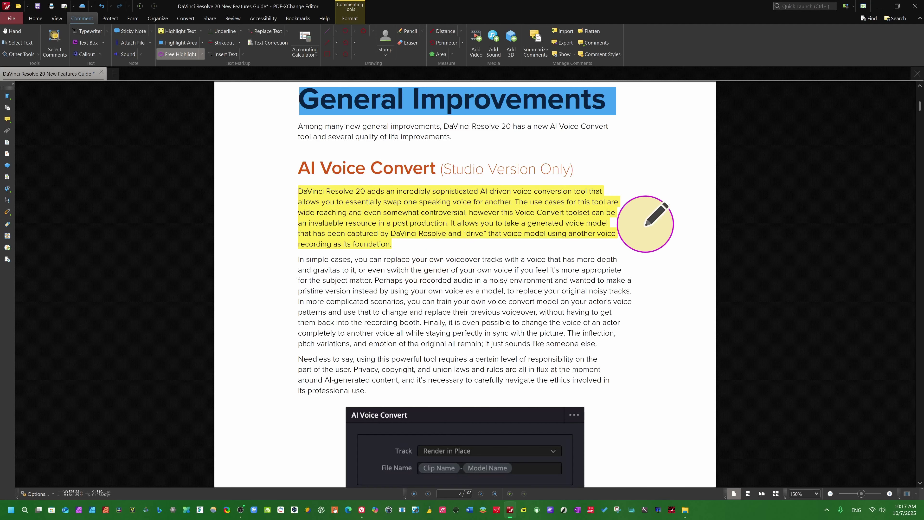
mouse_move(595, 148)
mouse_down()
mouse_move(674, 198)
mouse_move(673, 153)
mouse_move(706, 160)
mouse_move(666, 171)
mouse_up()
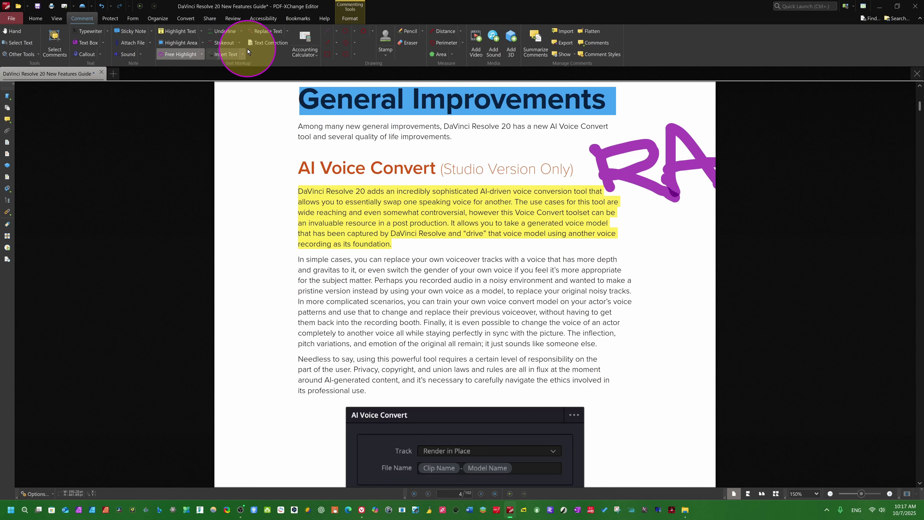
Try Text Correction on the opening of the second AI Voice Convert paragraph and frame its first four lines with a red rectangle
click(285, 43)
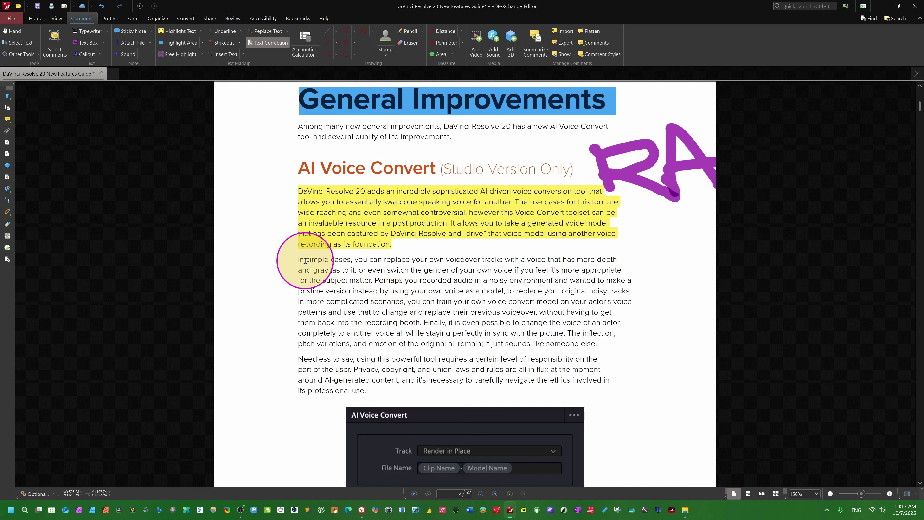
drag(297, 259, 356, 269)
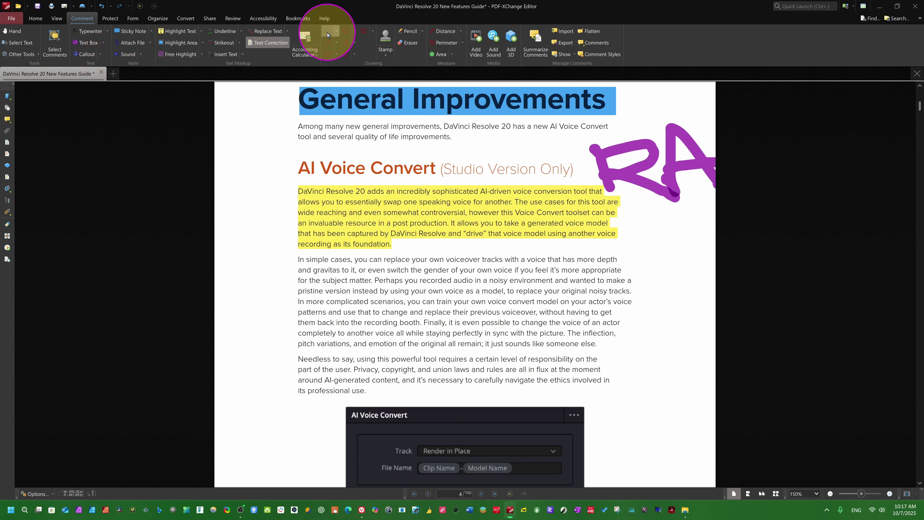
click(326, 55)
drag(289, 252, 651, 301)
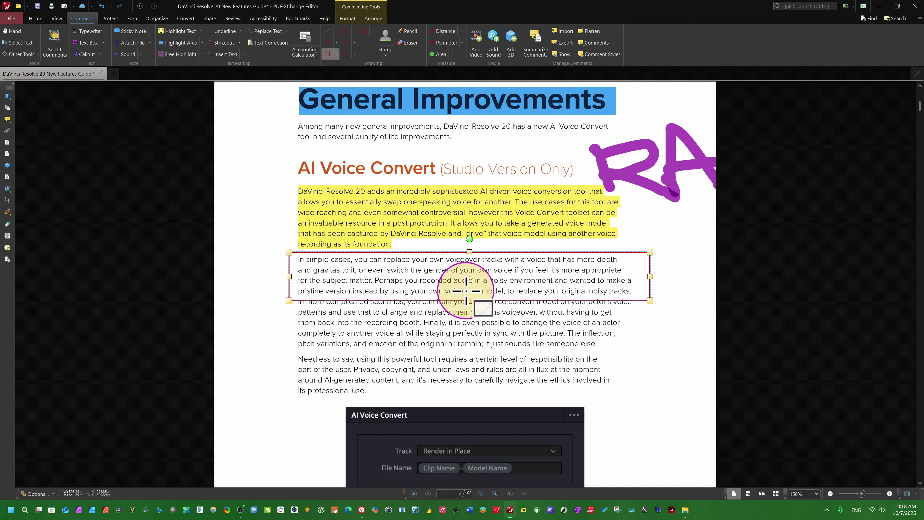
Add a red horizontal distance measurement about 285 ft long just above the AI Voice Convert image
click(460, 32)
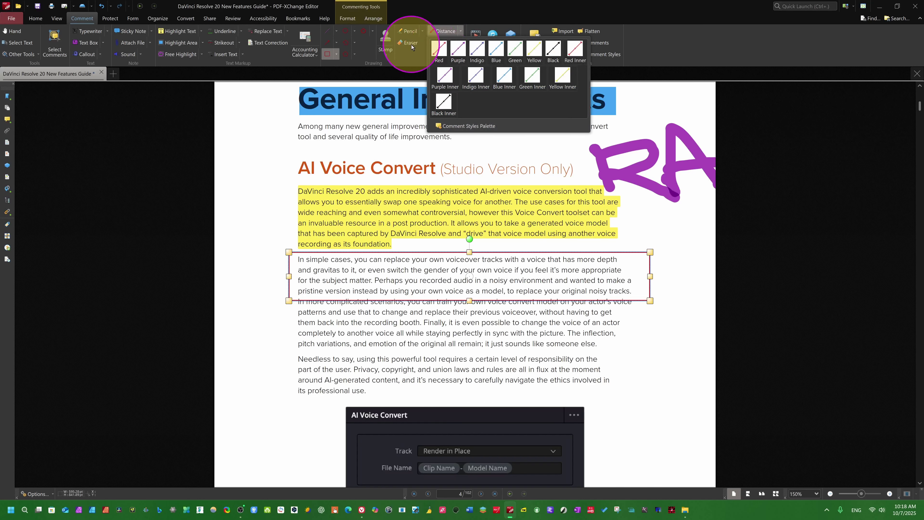
click(398, 173)
click(460, 31)
click(442, 53)
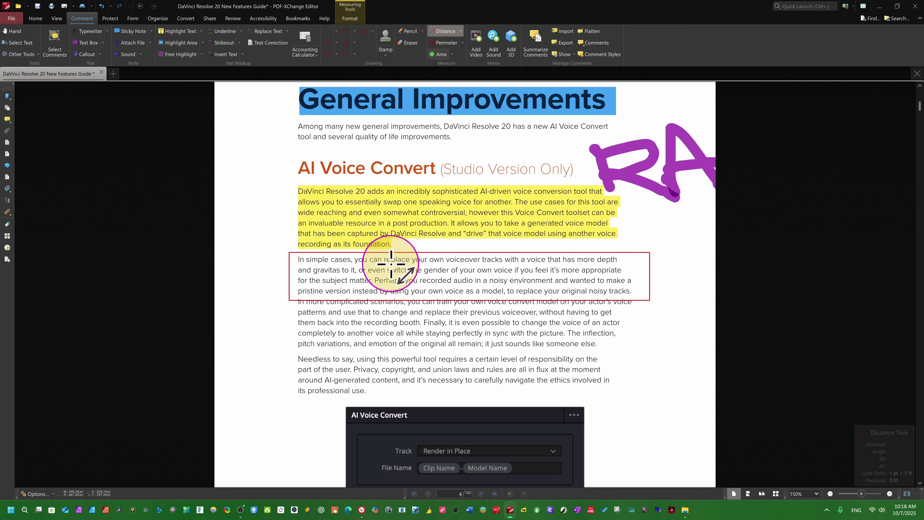
drag(373, 382, 612, 397)
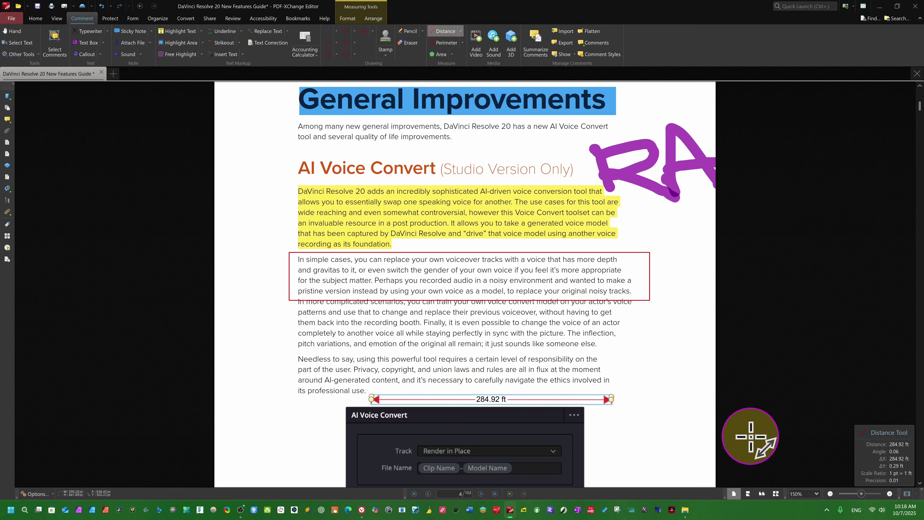
Add a second red distance measurement about 98 ft long beside the AI Voice Convert image, and return to text selection
drag(674, 417, 589, 434)
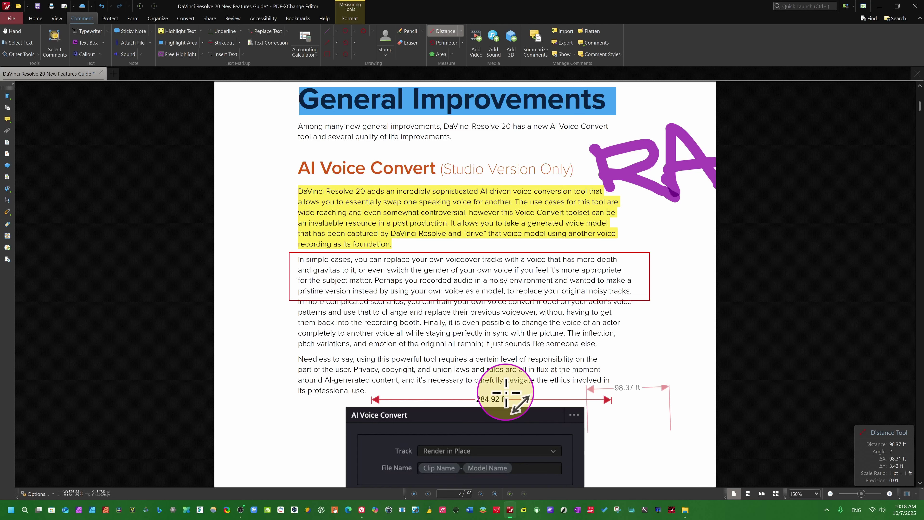
click(588, 427)
click(24, 44)
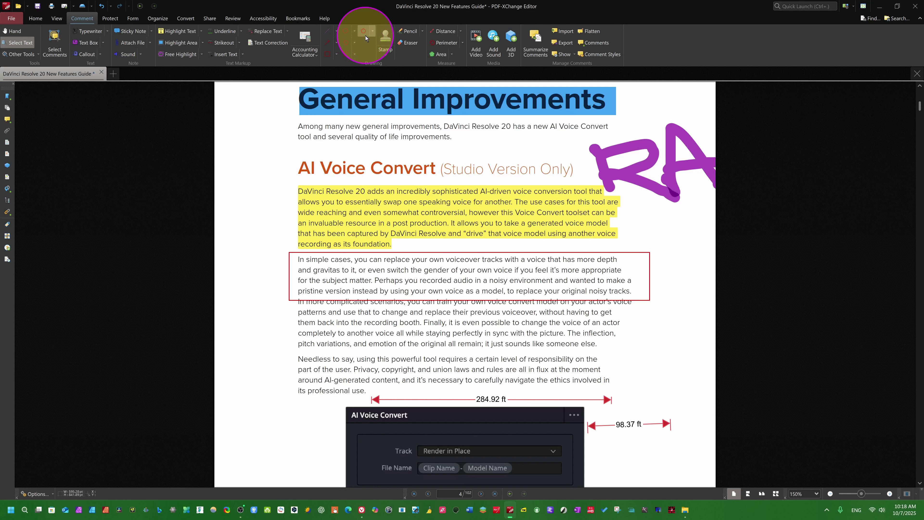
Draw a Red Stroke cloud around the seventh and eighth lines of the second AI Voice Convert paragraph and complete the shape
click(375, 33)
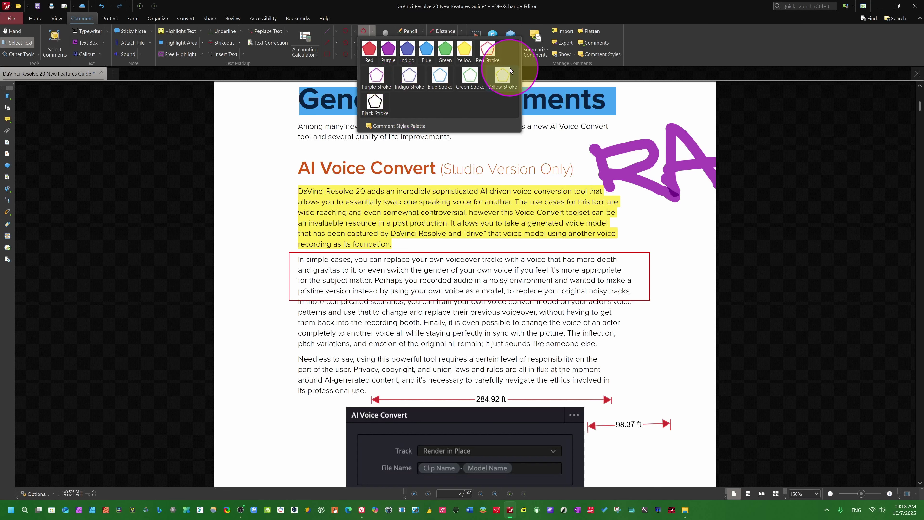
click(491, 54)
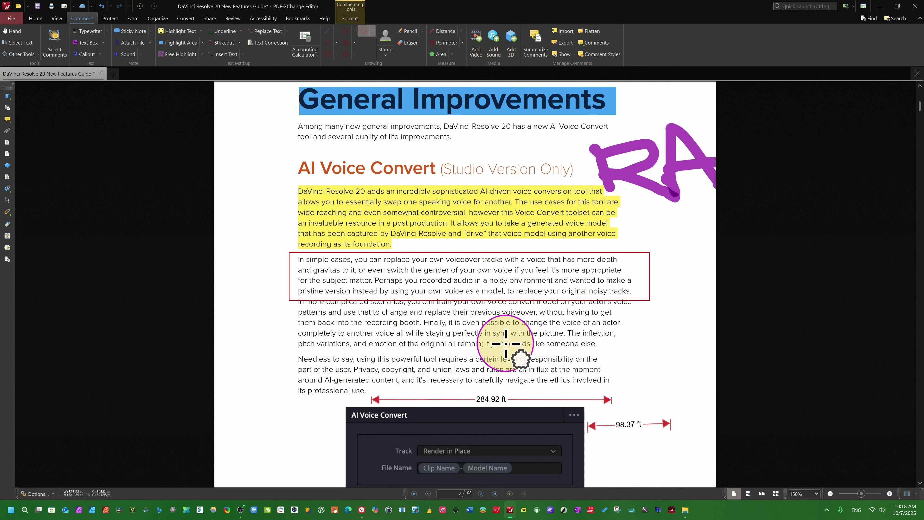
drag(542, 321, 297, 328)
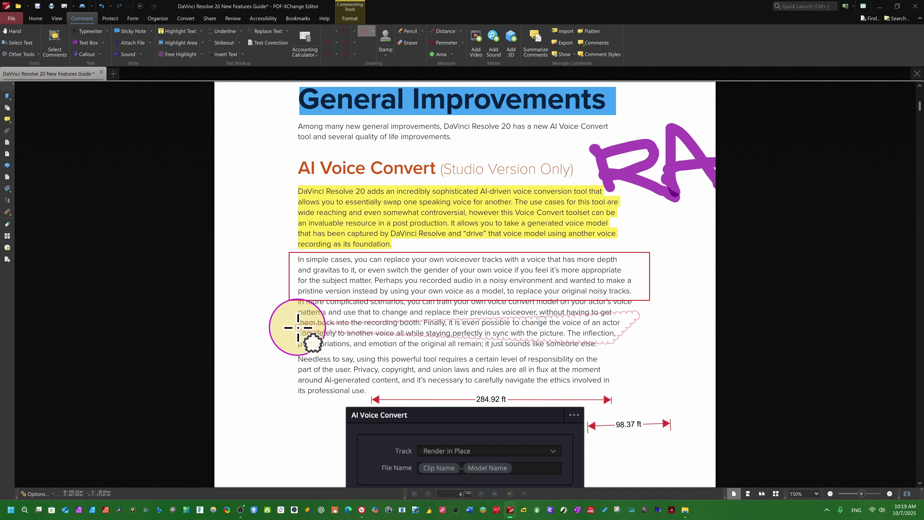
right_click(453, 326)
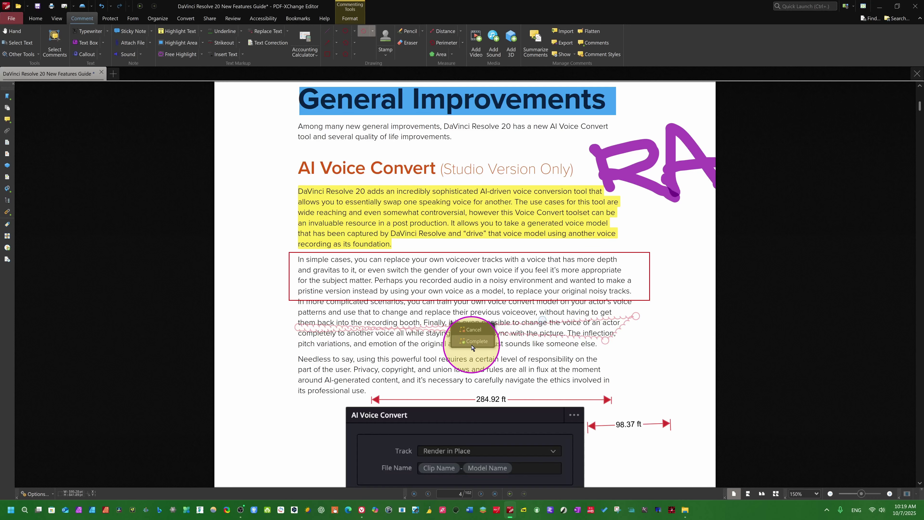
click(475, 342)
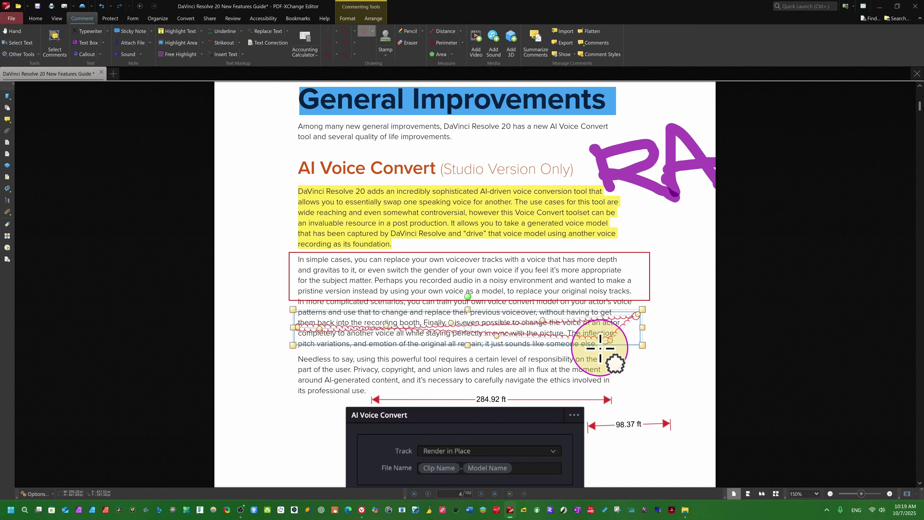
Reshape the red cloud by extending its lower right corner down beside the start of the third paragraph
drag(613, 344, 650, 366)
right_click(514, 320)
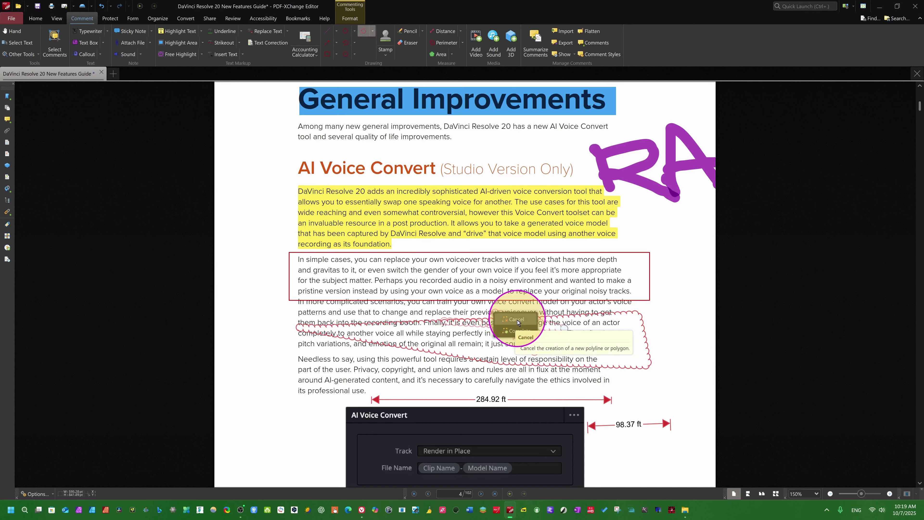
click(518, 329)
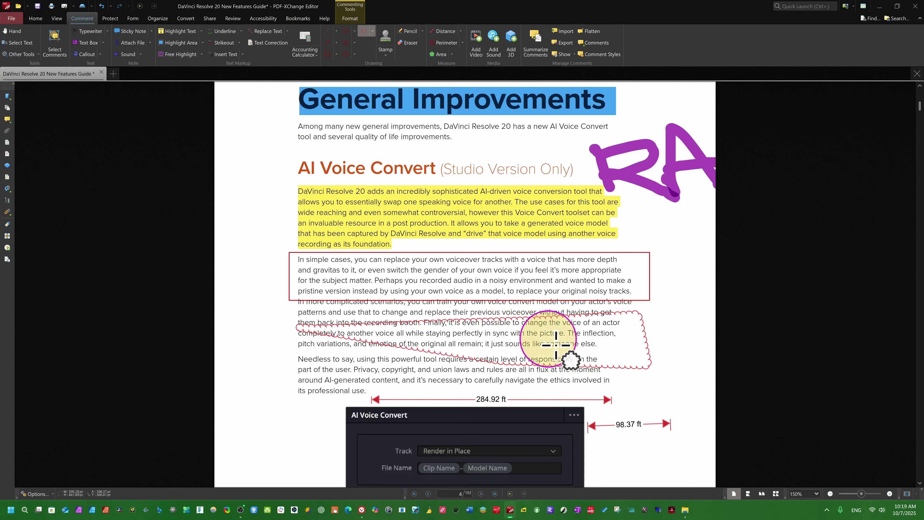
Place a green Approved stamp over the end of the yellow-highlighted AI Voice Convert paragraph, and return to text selection
click(382, 55)
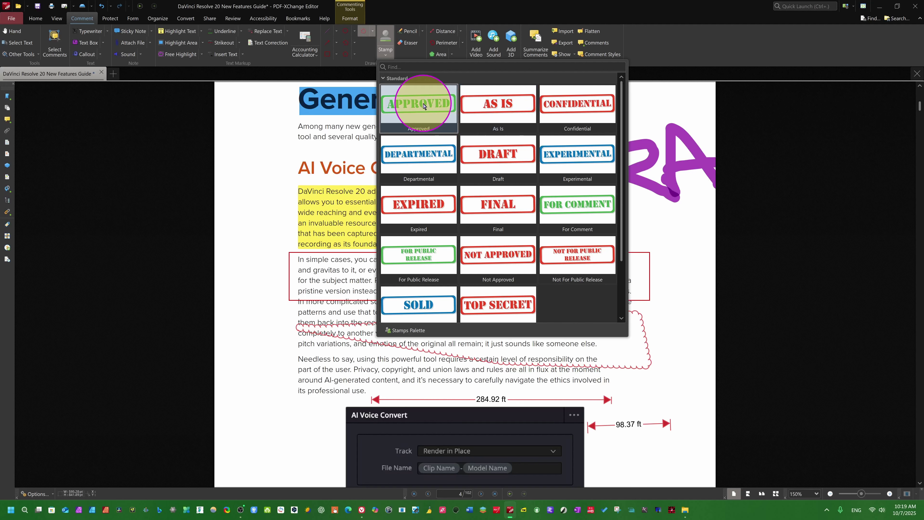
click(424, 106)
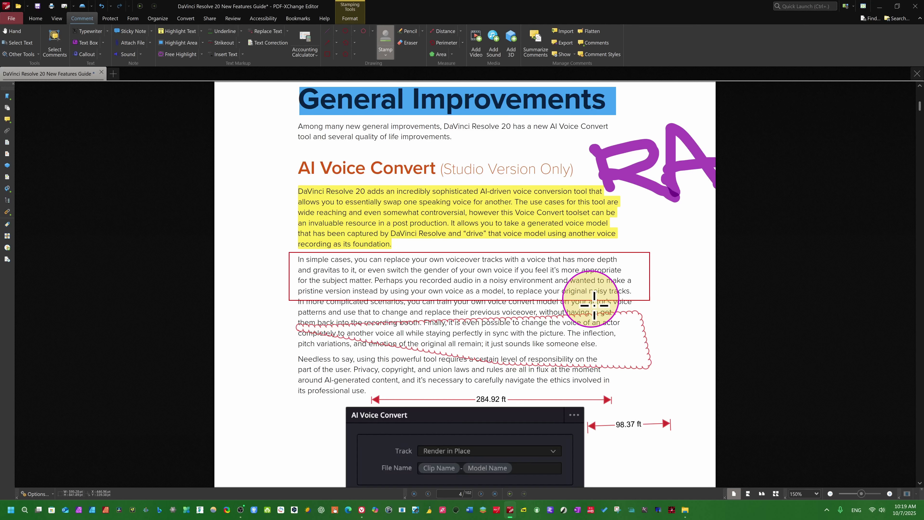
click(630, 243)
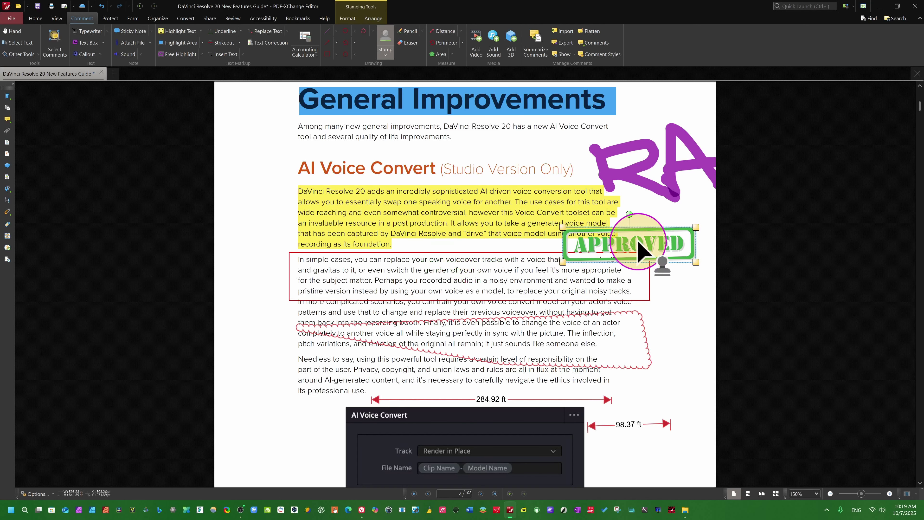
right_click(759, 325)
click(697, 342)
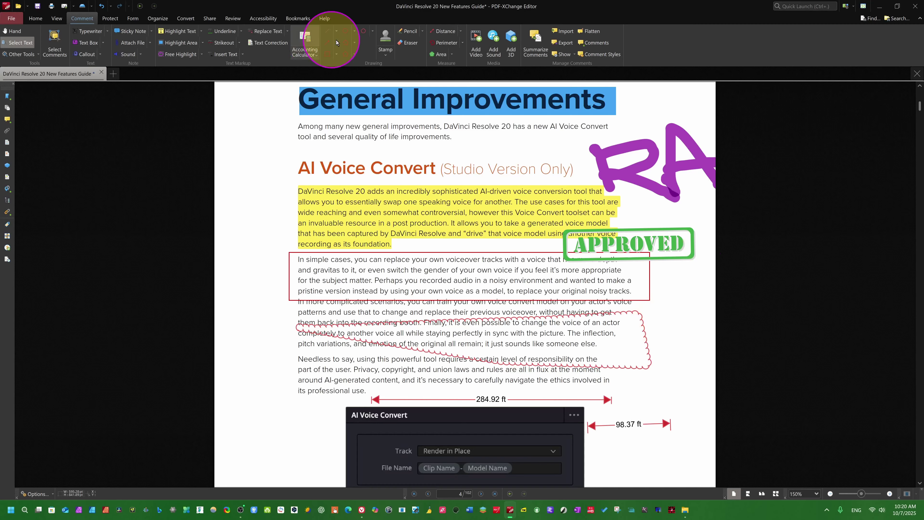
Open the Stamps Palette, pick the standard Approved stamp in it, and close the palette without placing the stamp
click(385, 56)
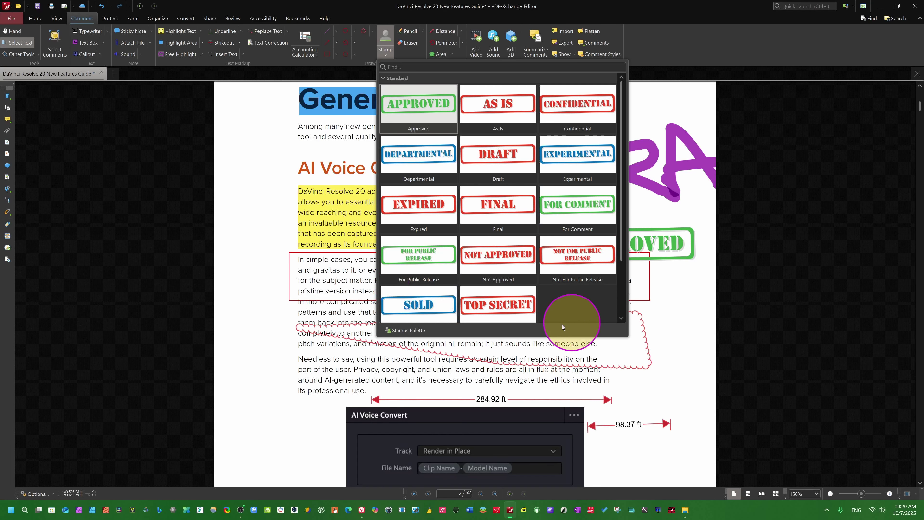
click(416, 331)
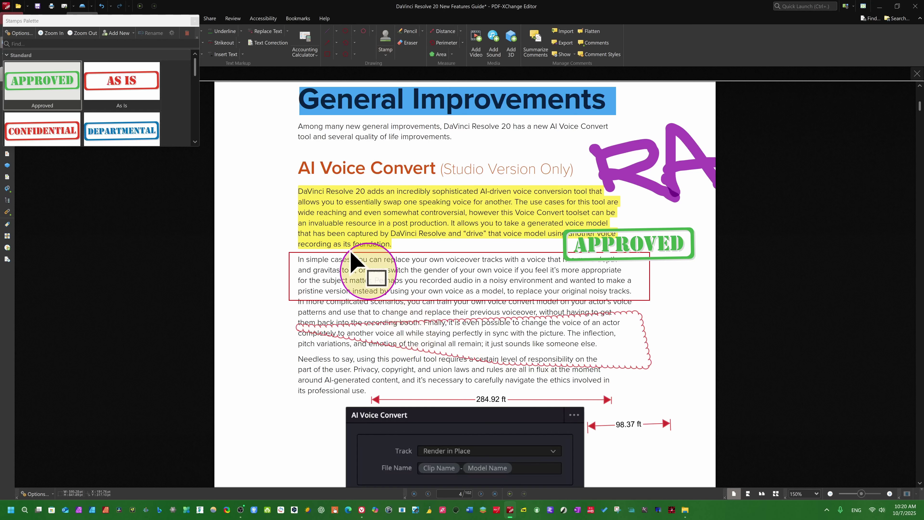
click(20, 86)
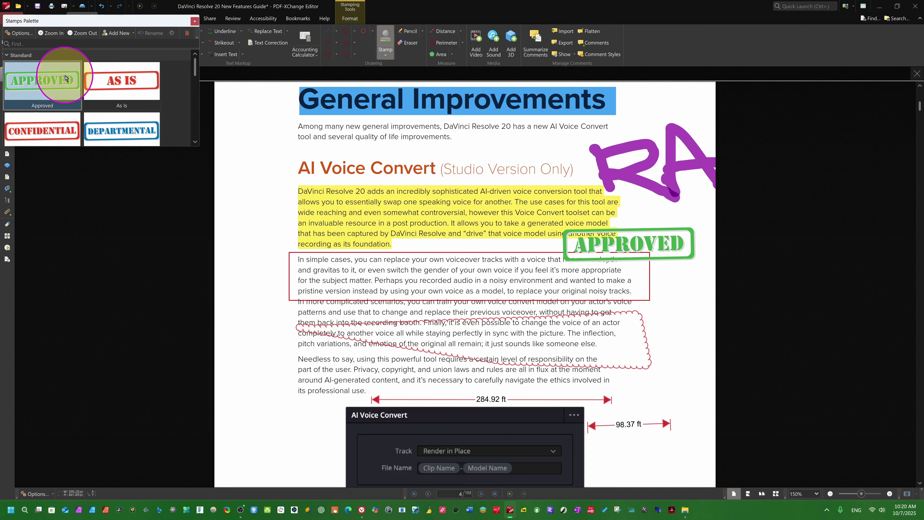
click(194, 21)
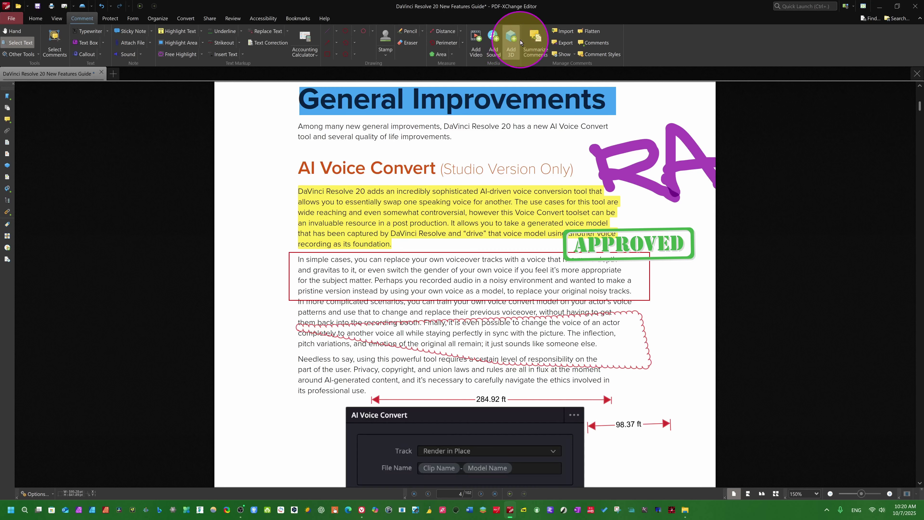
Outline a 3D annotation area over the second AI Voice Convert paragraph to view the 3D annotation settings, and cancel it
click(509, 42)
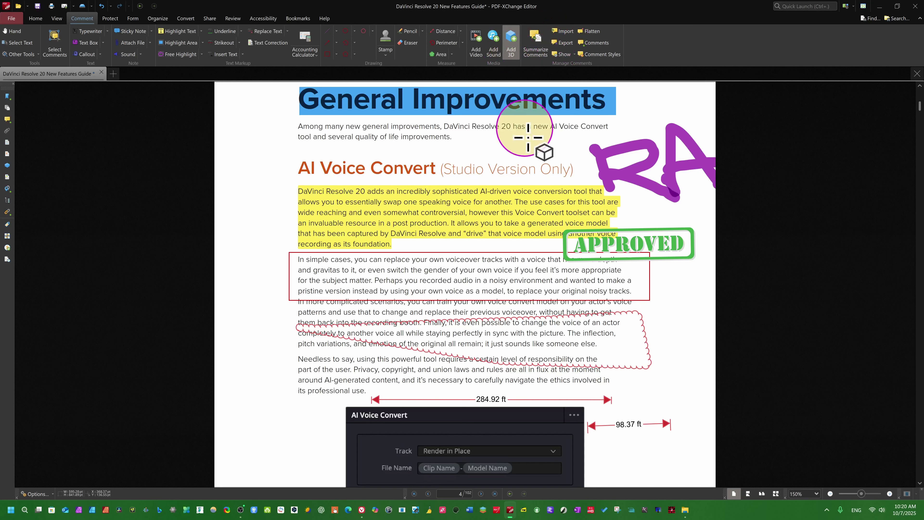
drag(408, 282, 496, 321)
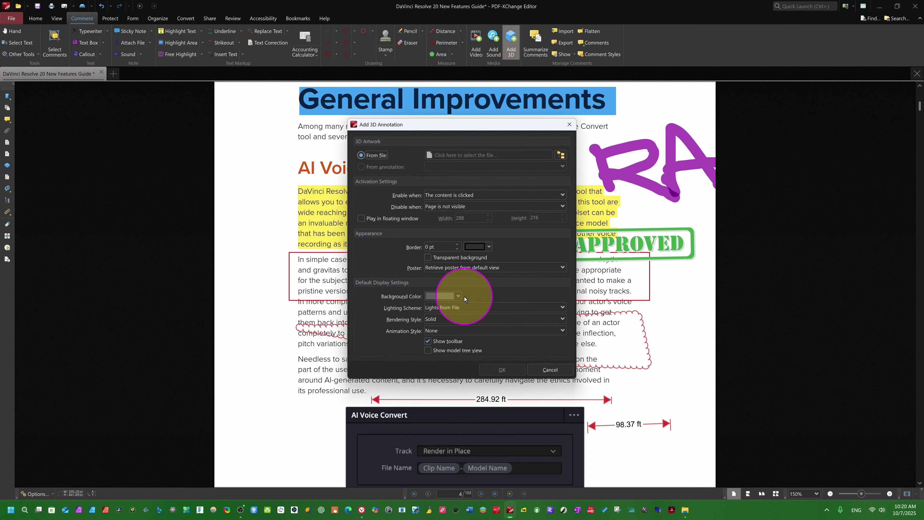
click(551, 369)
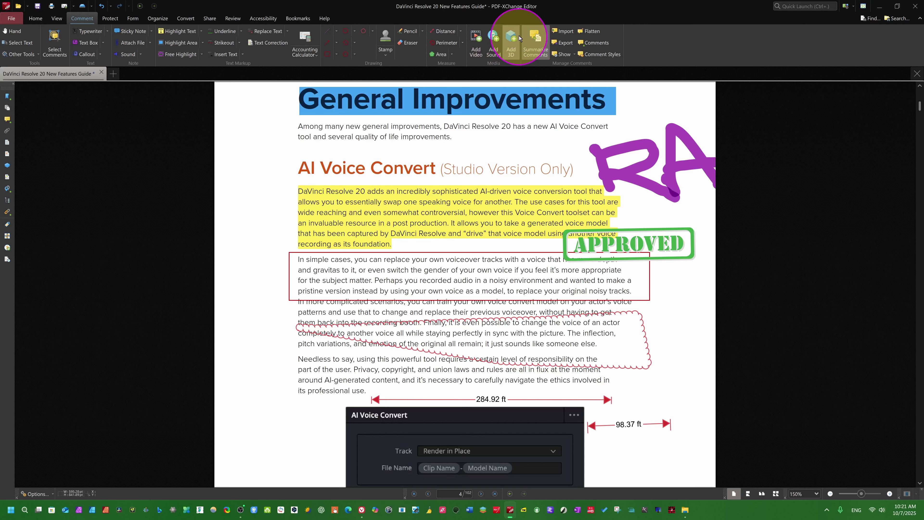
Start adding a sound annotation to the page
click(497, 38)
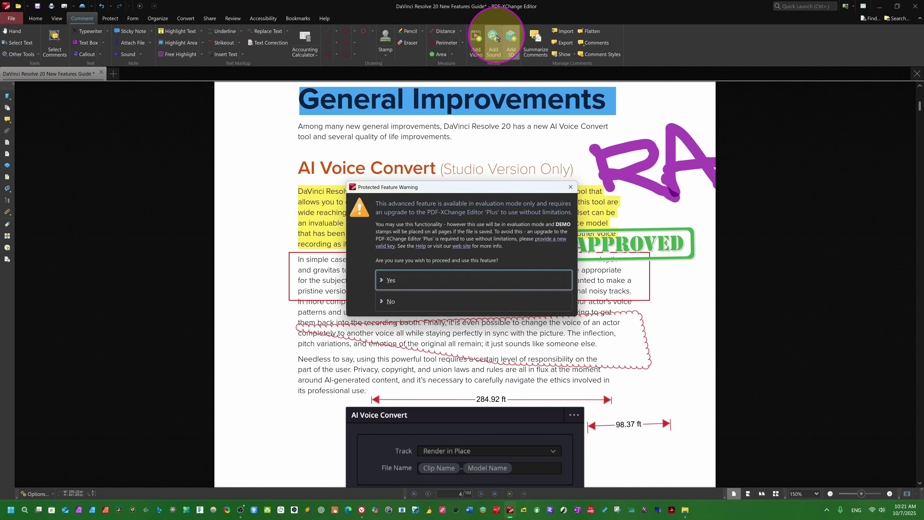